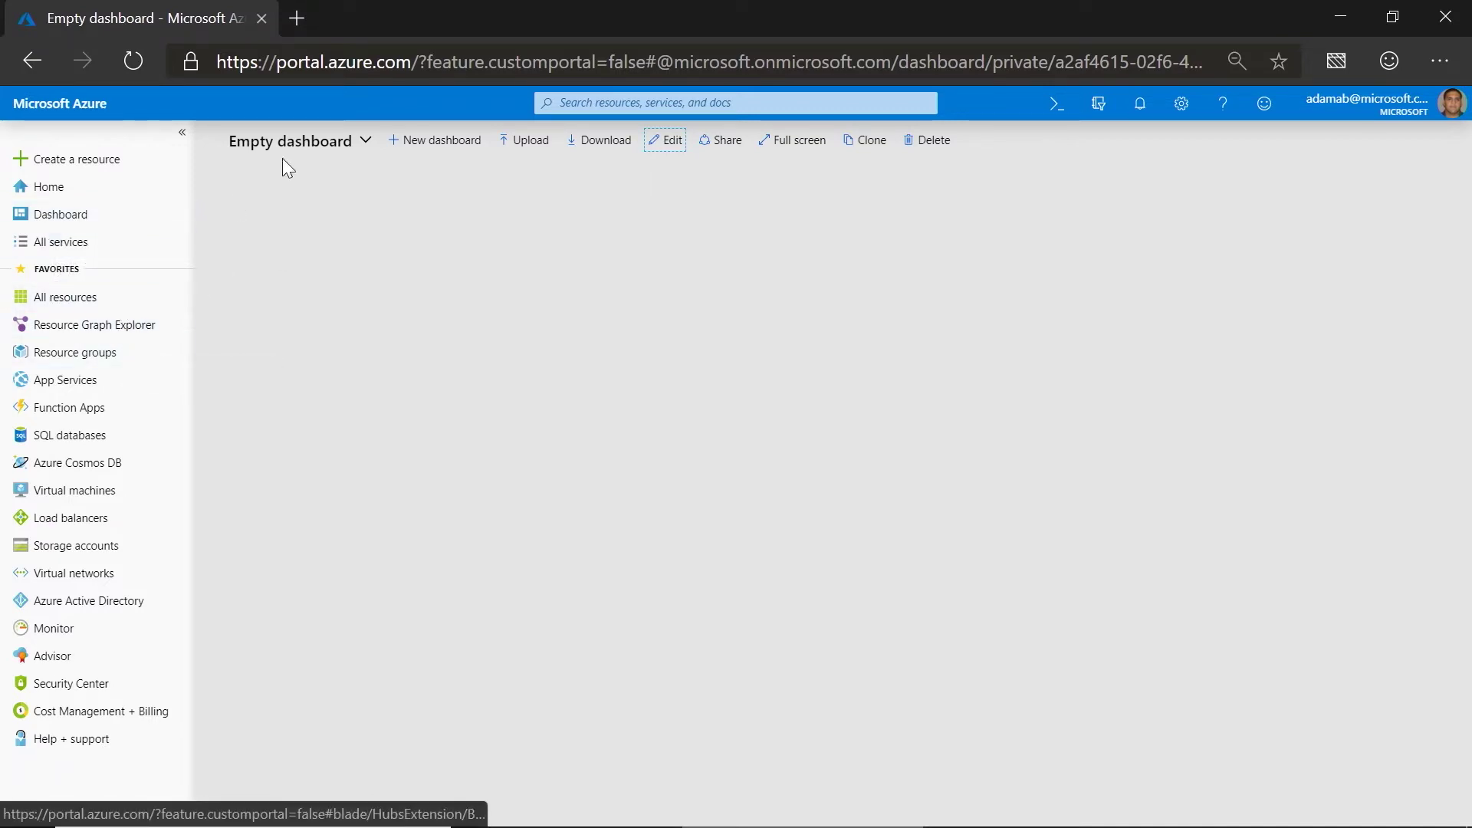
- Search the portal for the resource services and open Resource Graph Explorer (preview)
click(750, 102)
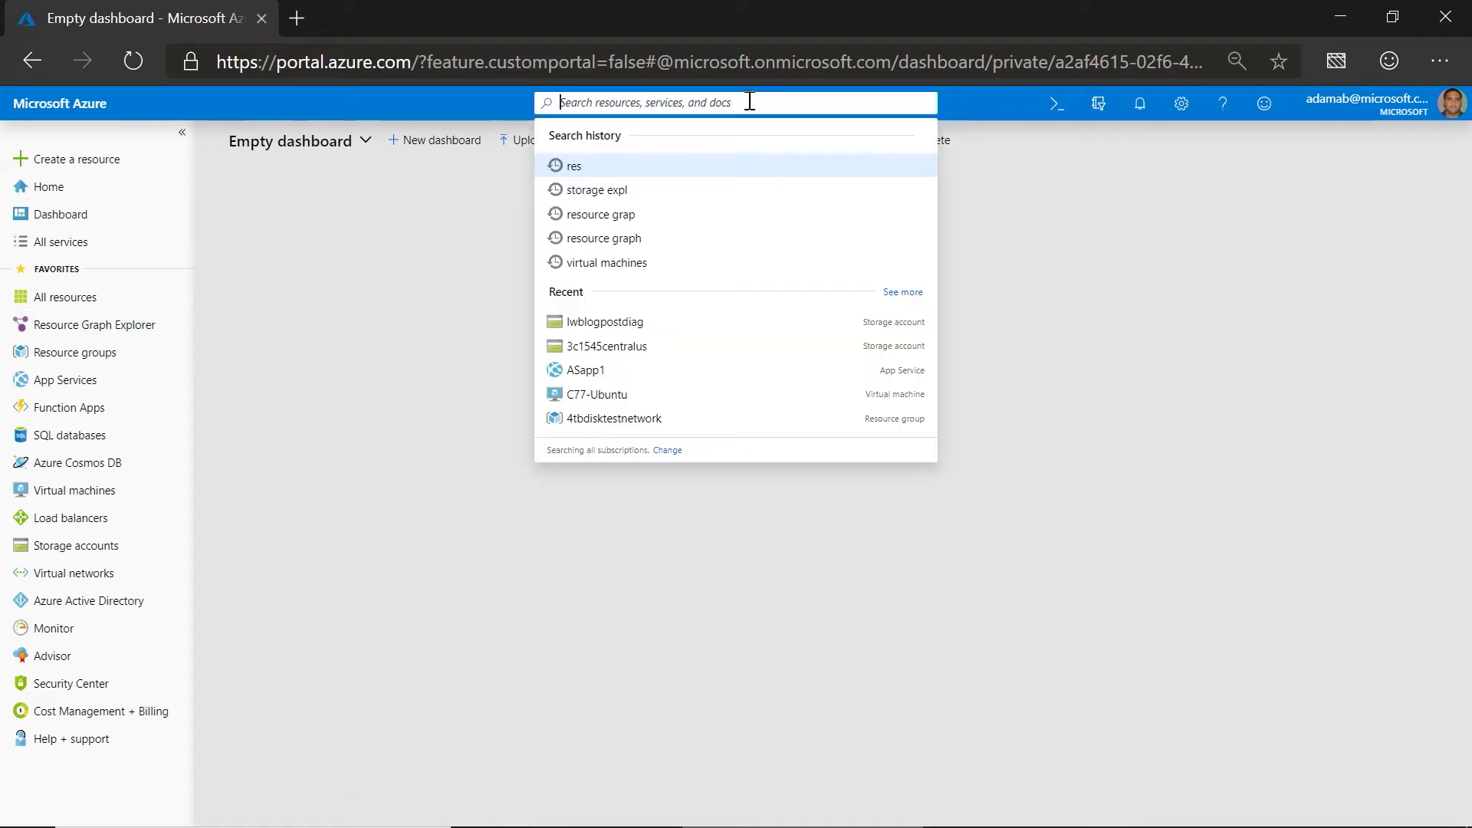
text(resourve)
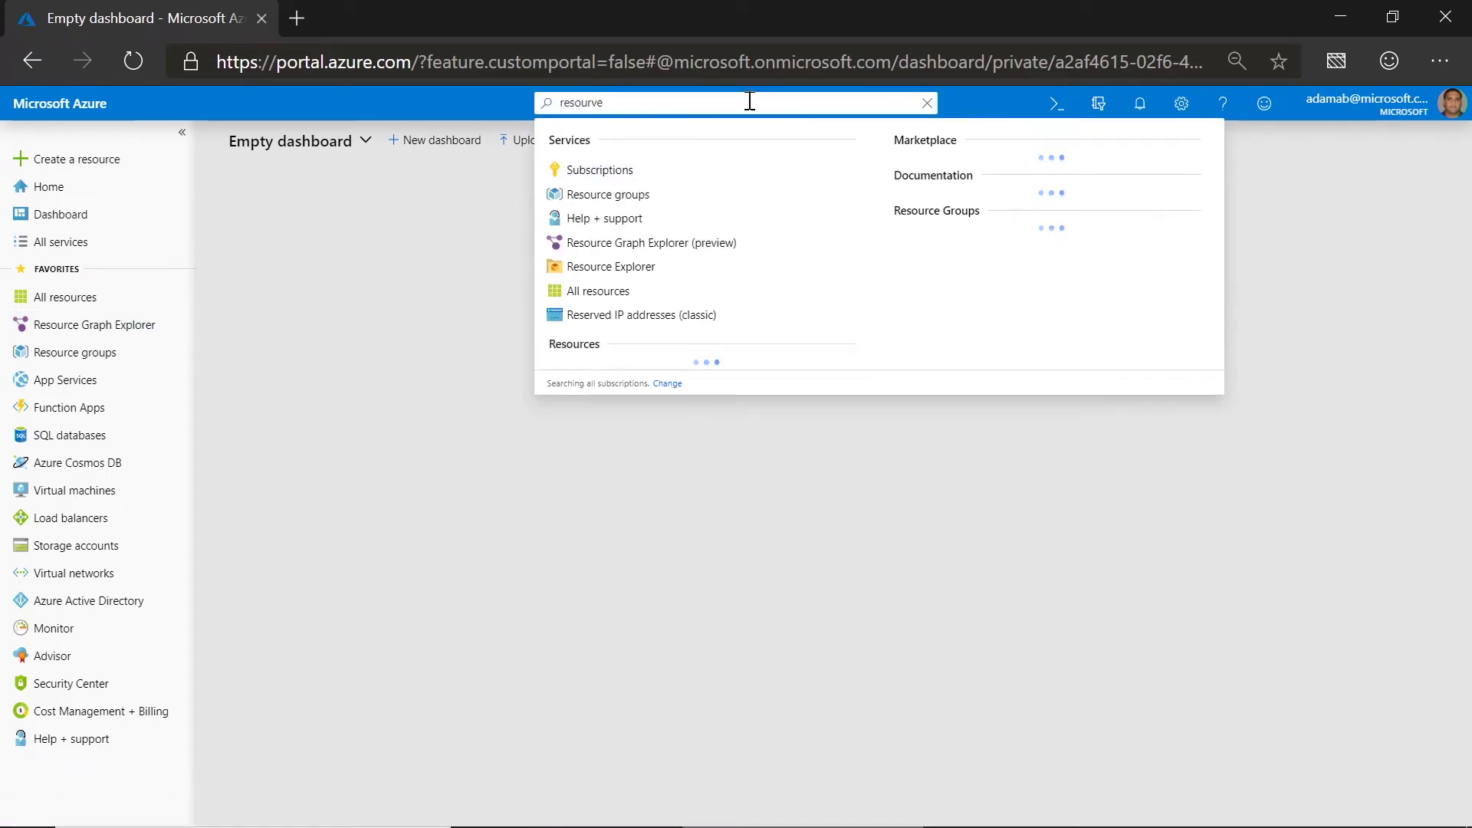
click(701, 245)
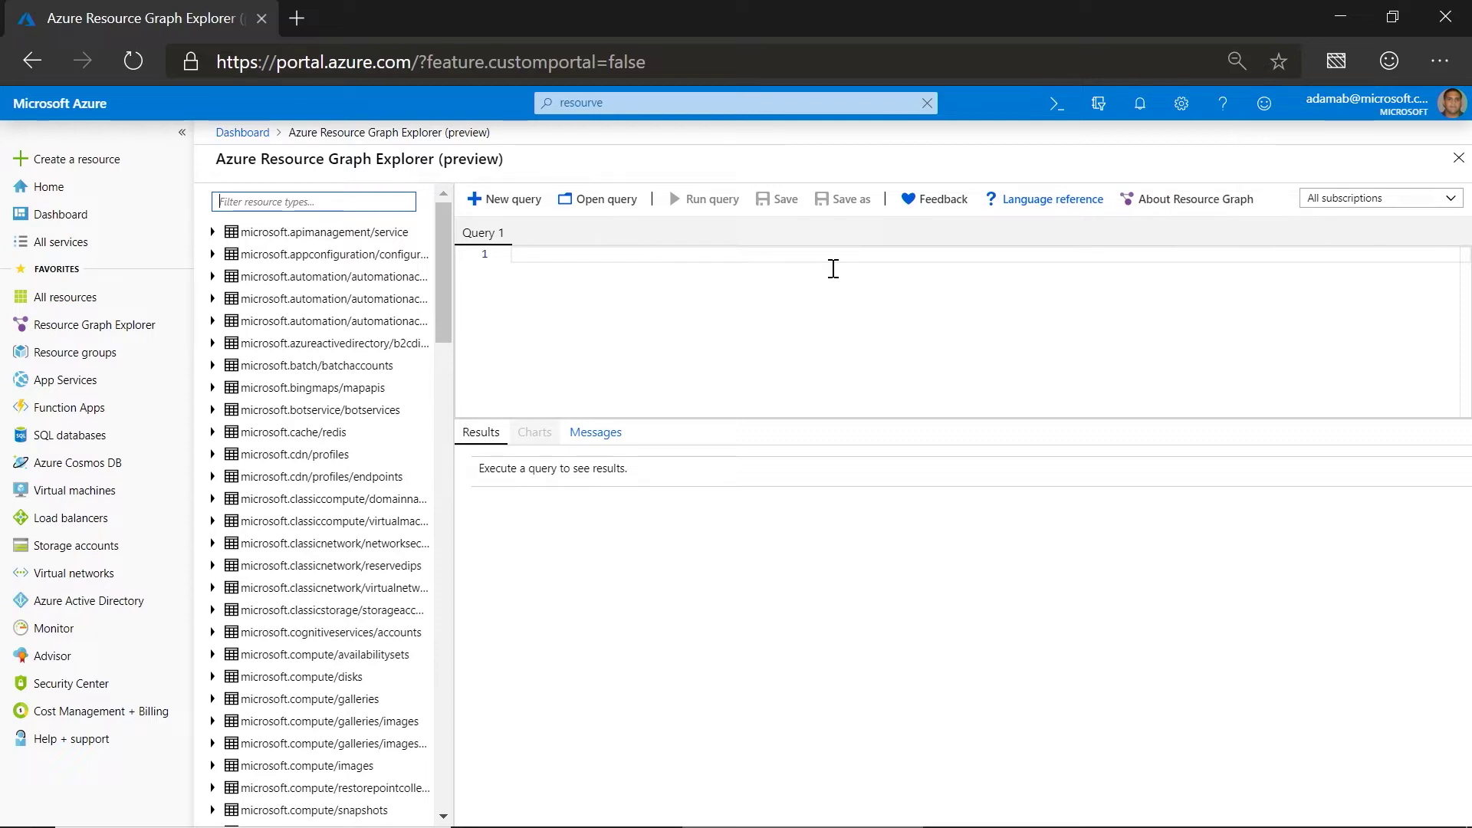
- Check the subscription scope, keeping all subscriptions, and run the query "count" to count the resources
click(743, 307)
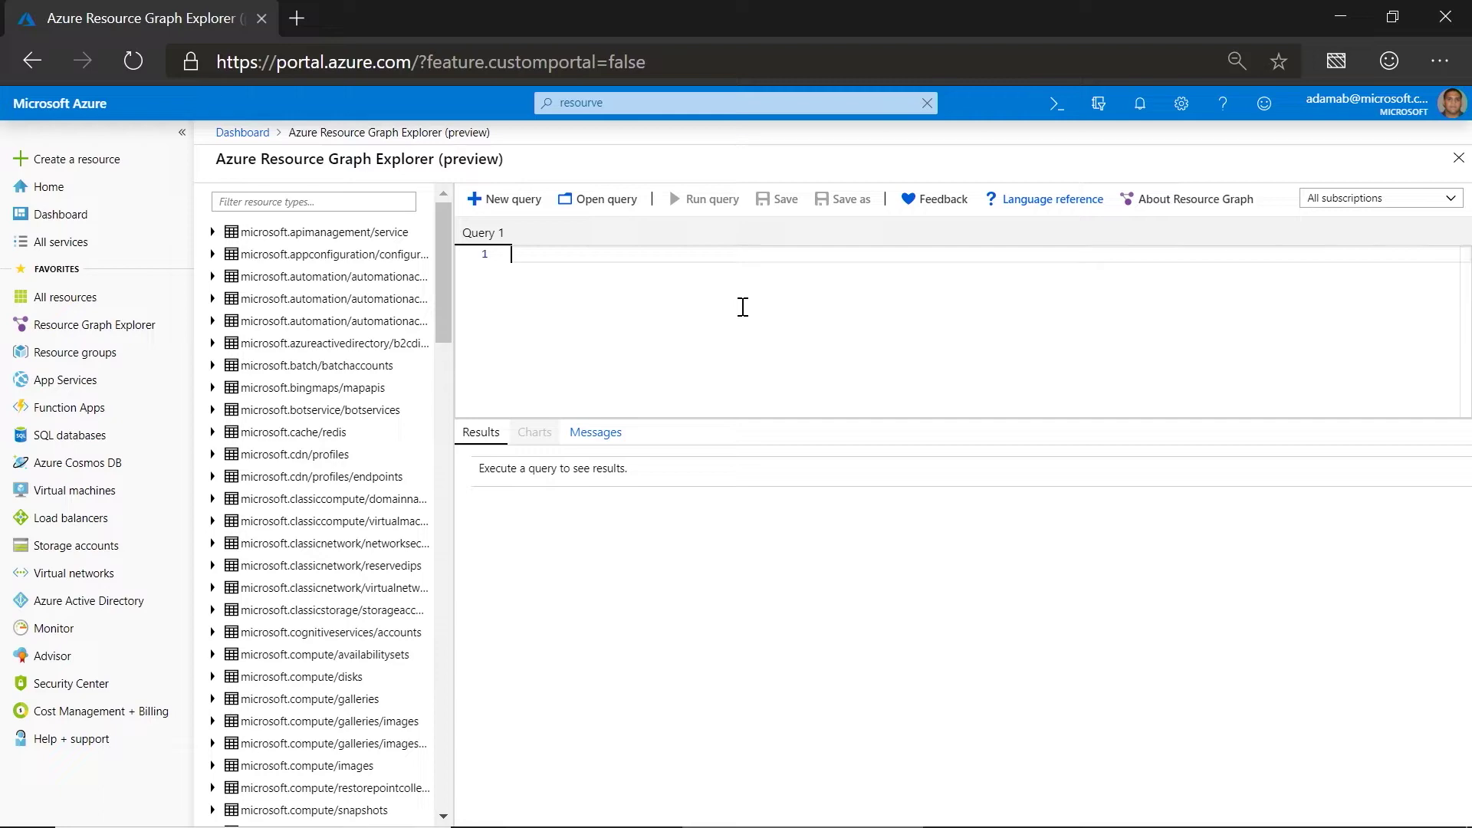
click(1404, 211)
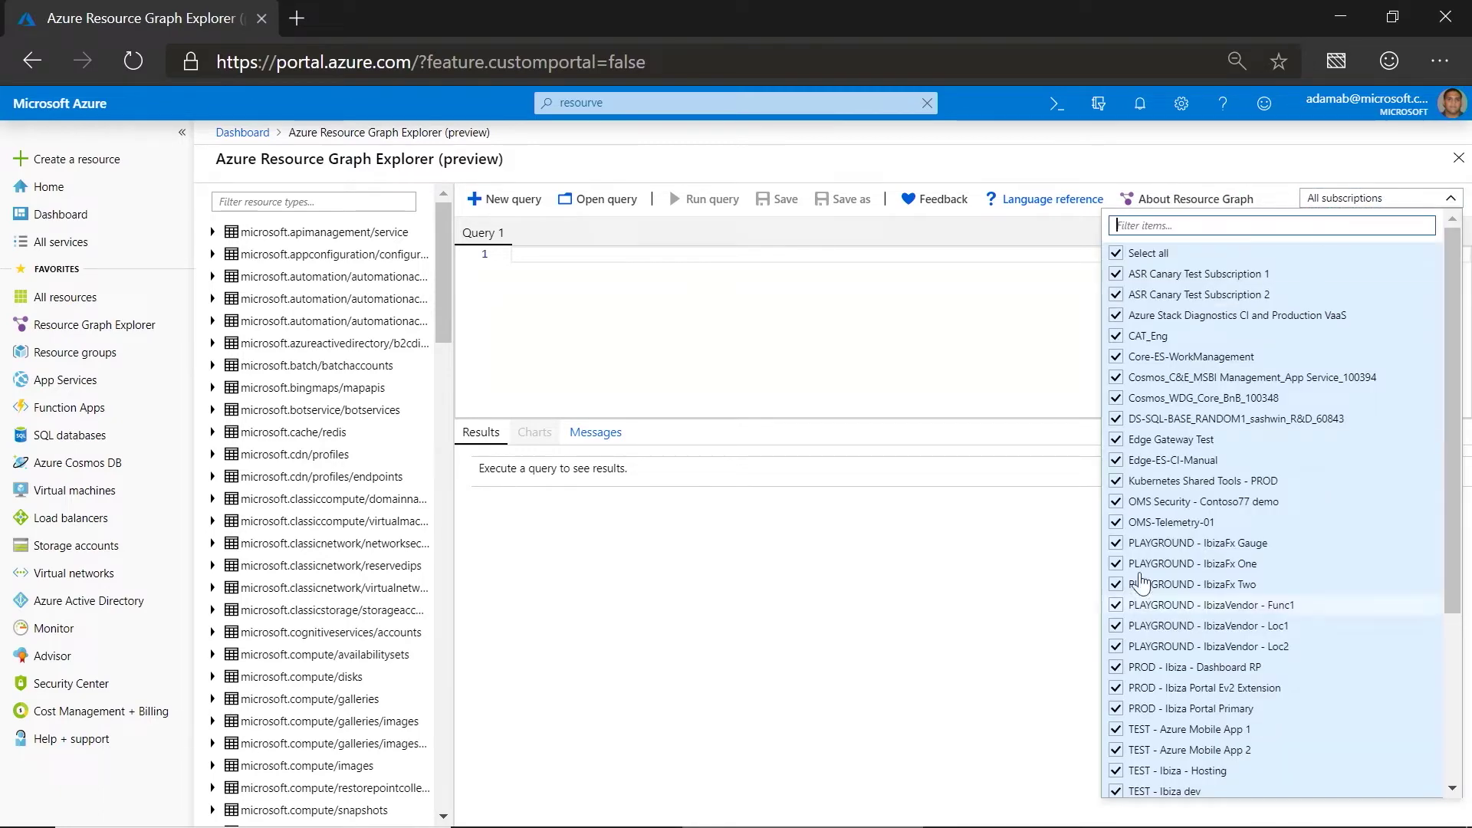
scroll(1195, 552, down, 3)
click(592, 338)
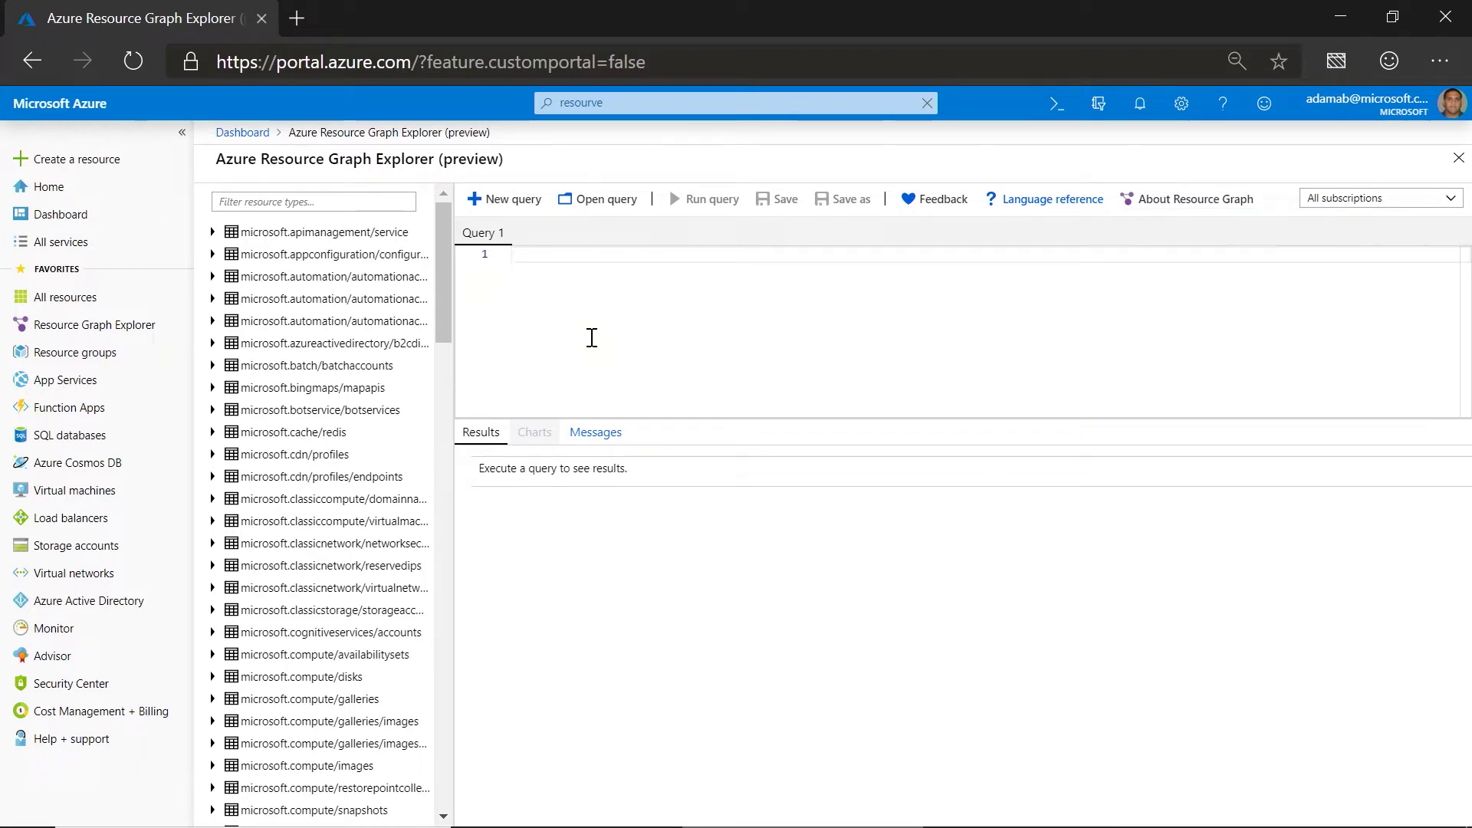
text(count)
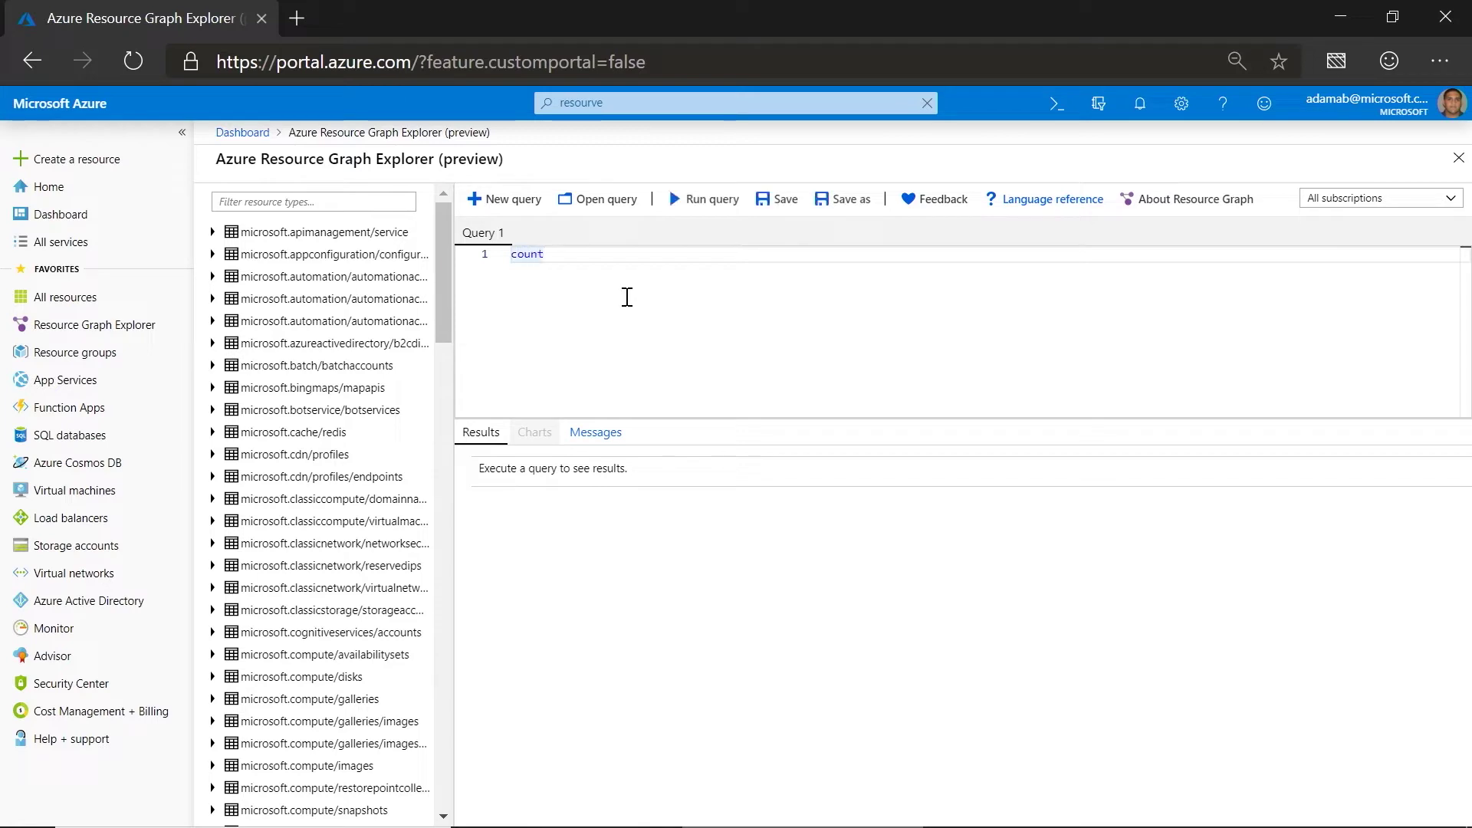
click(722, 206)
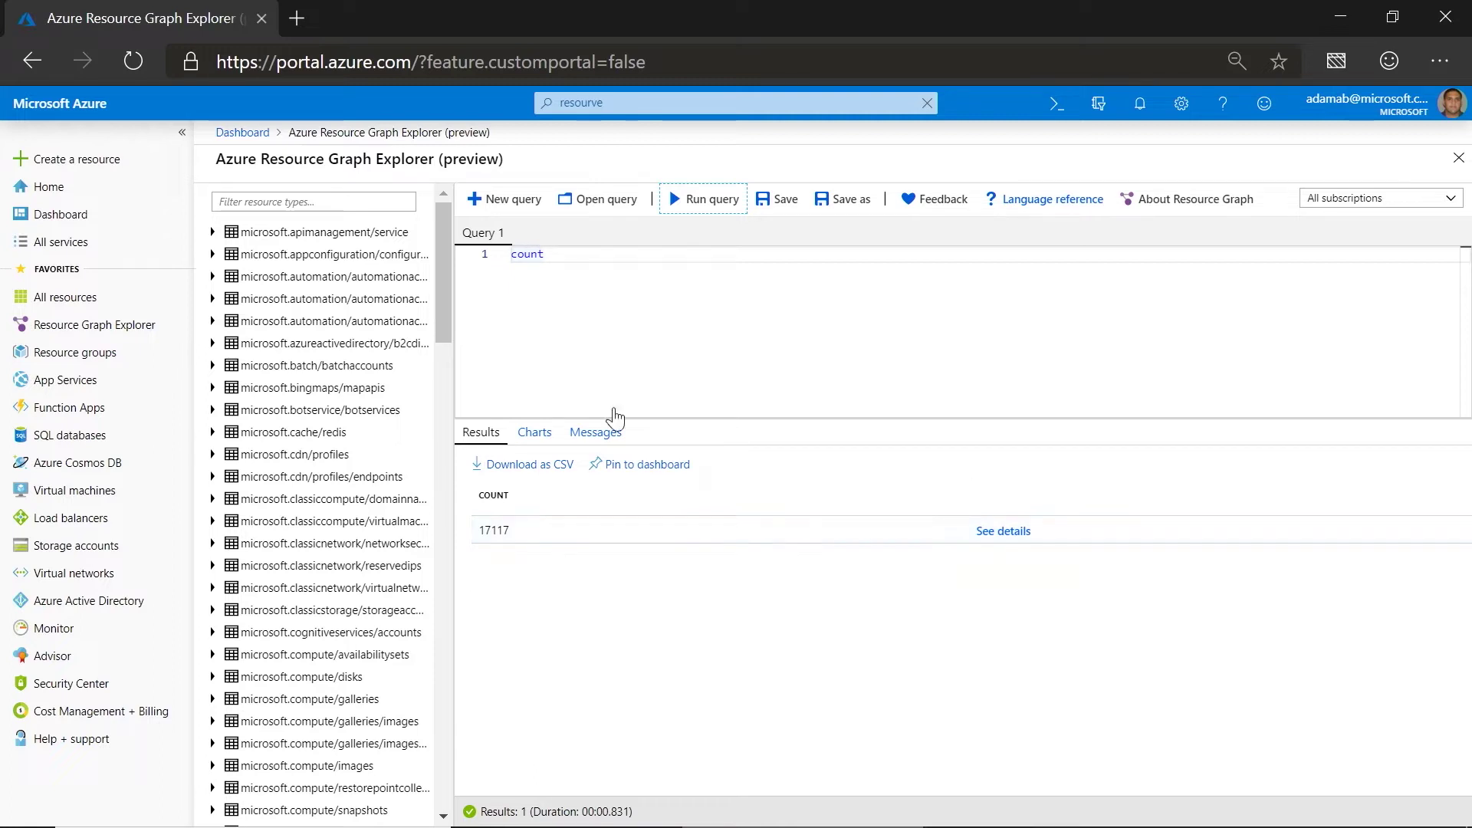
- Save the query as "My count" and pin its result to the dashboard
click(790, 202)
text(My count)
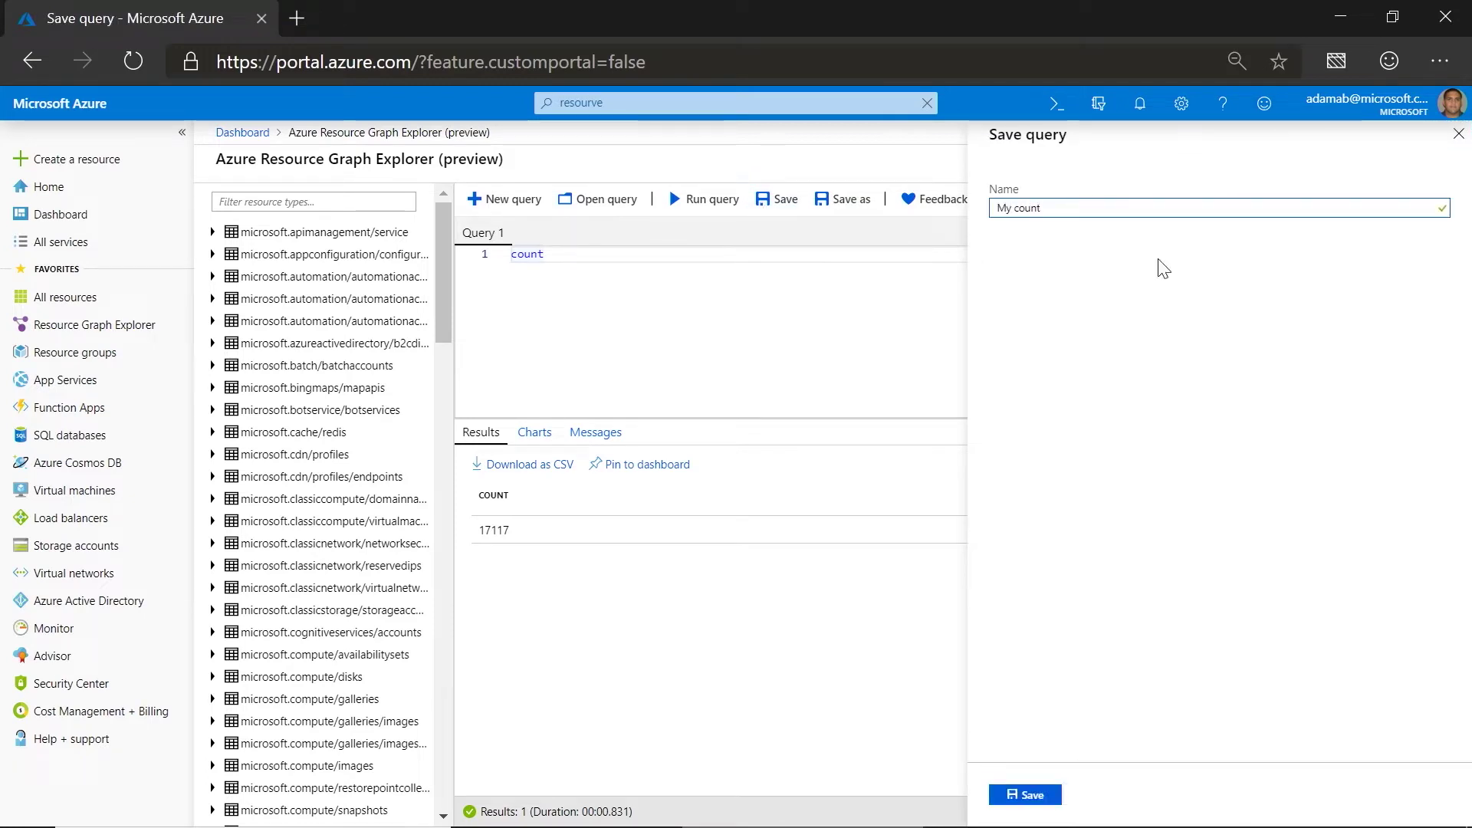
click(1024, 796)
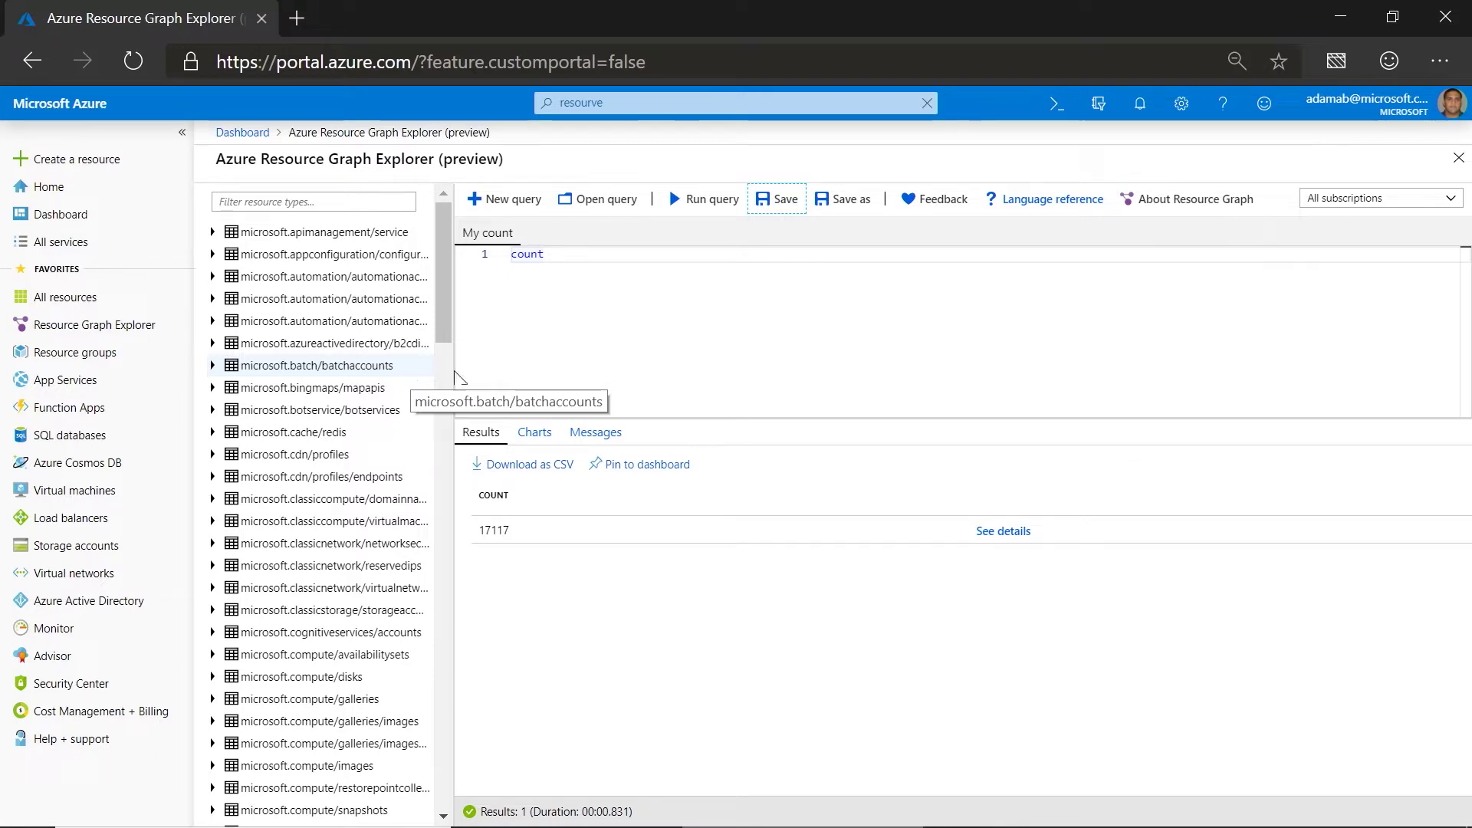
click(649, 466)
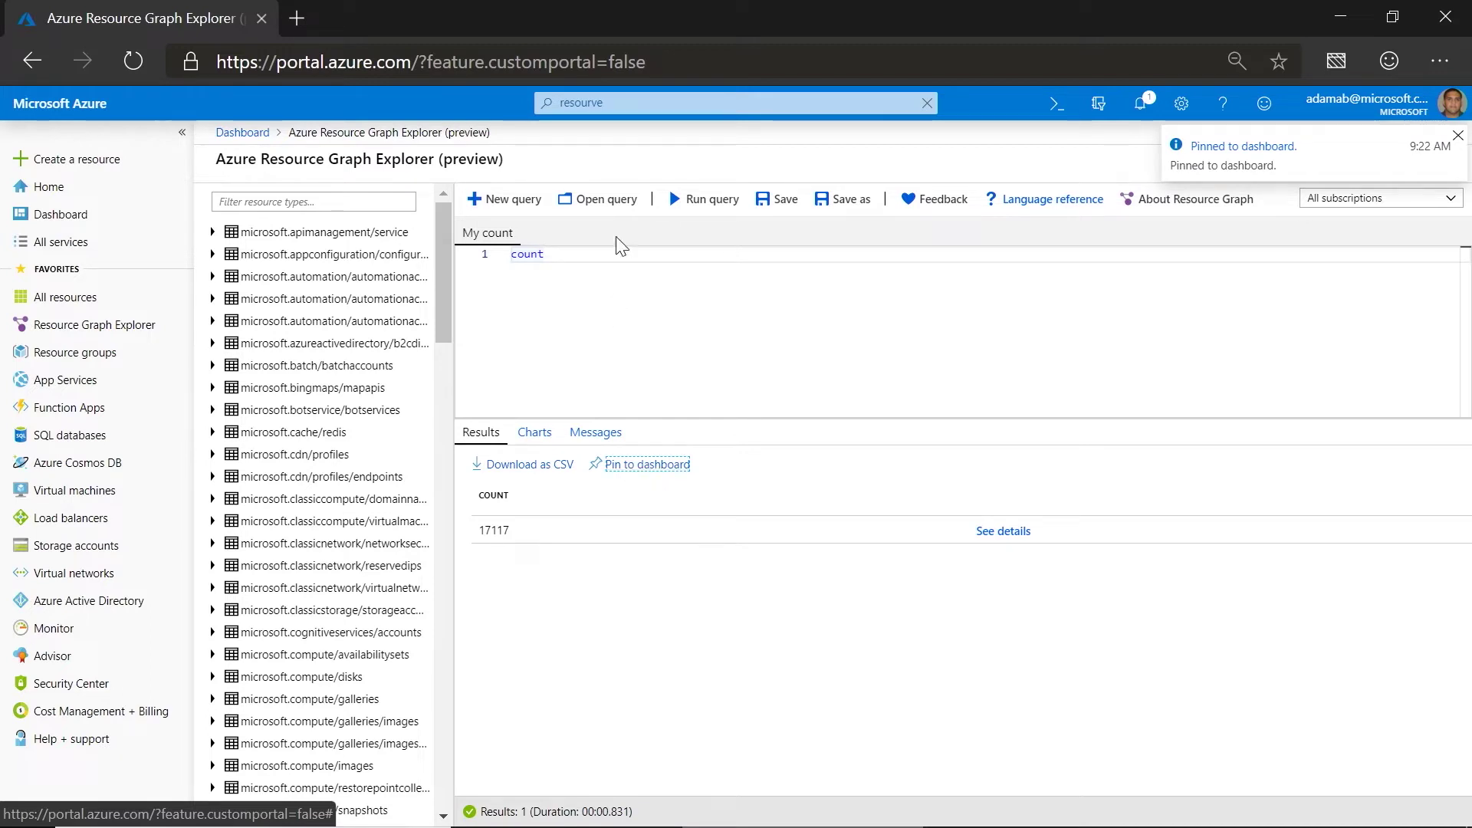
- Replace the query text with "summarize Count=count() by type" and run it
click(618, 261)
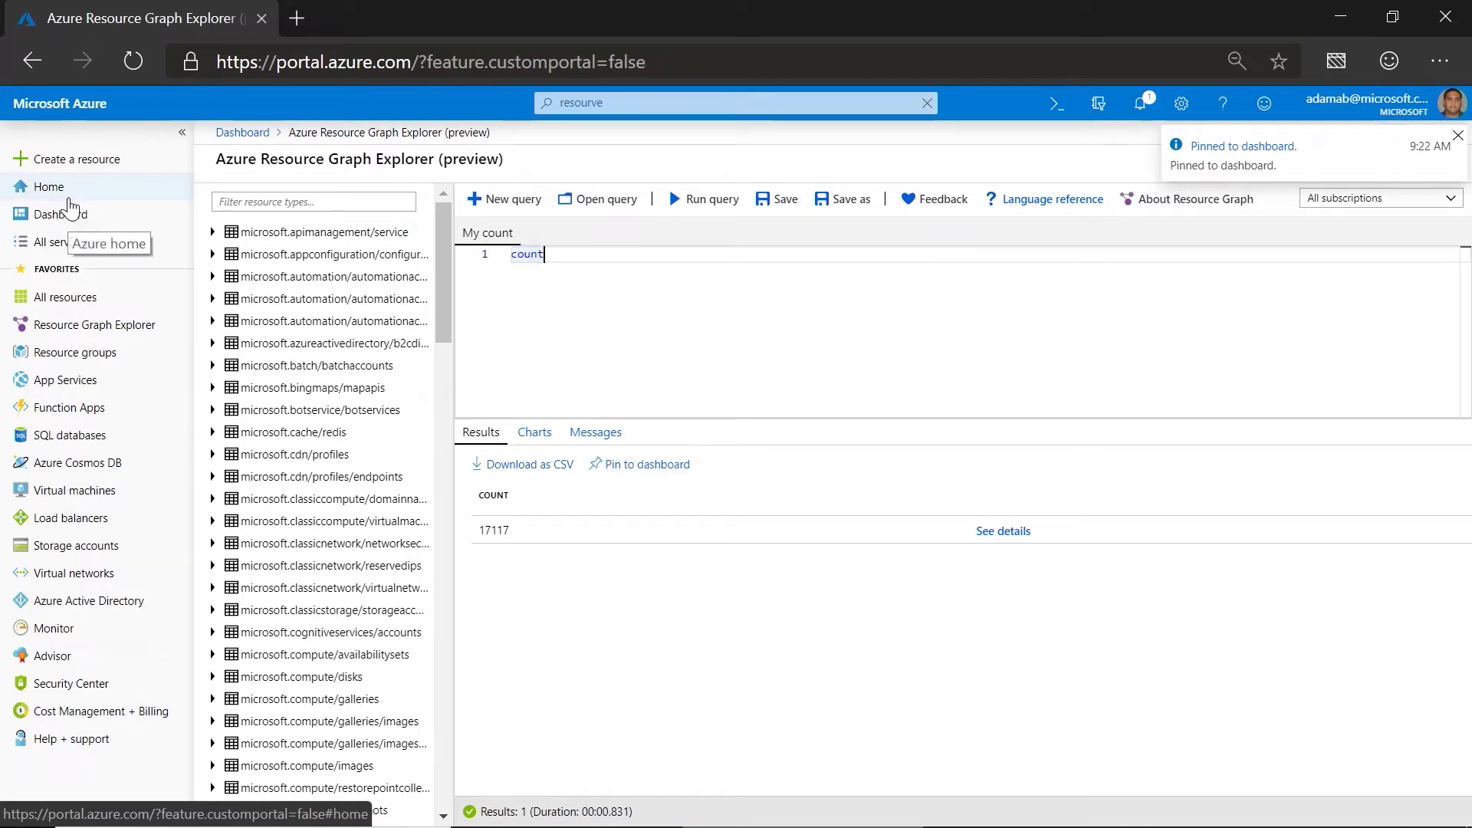
key(BackSpace)
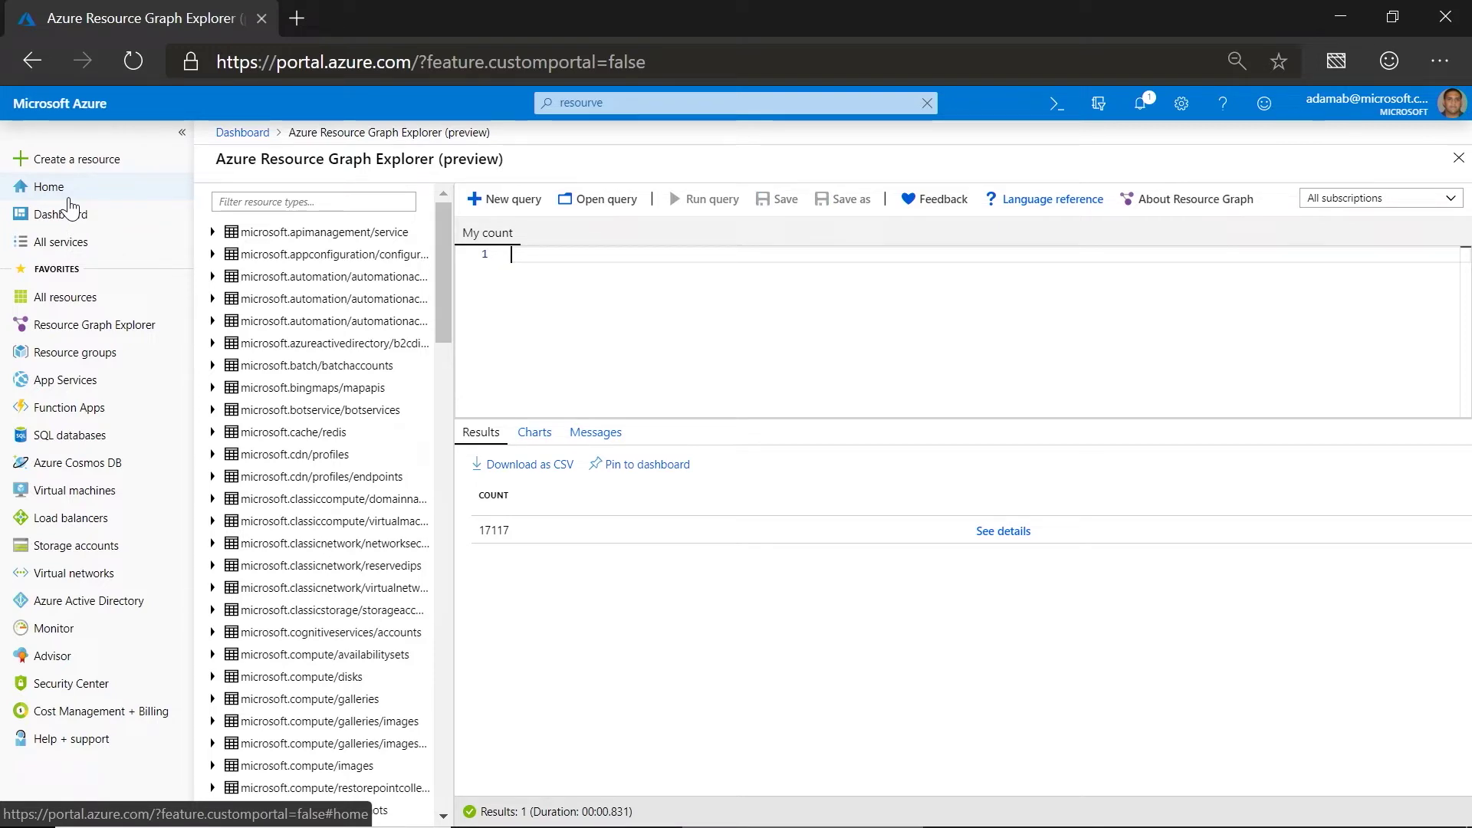
text(summariz)
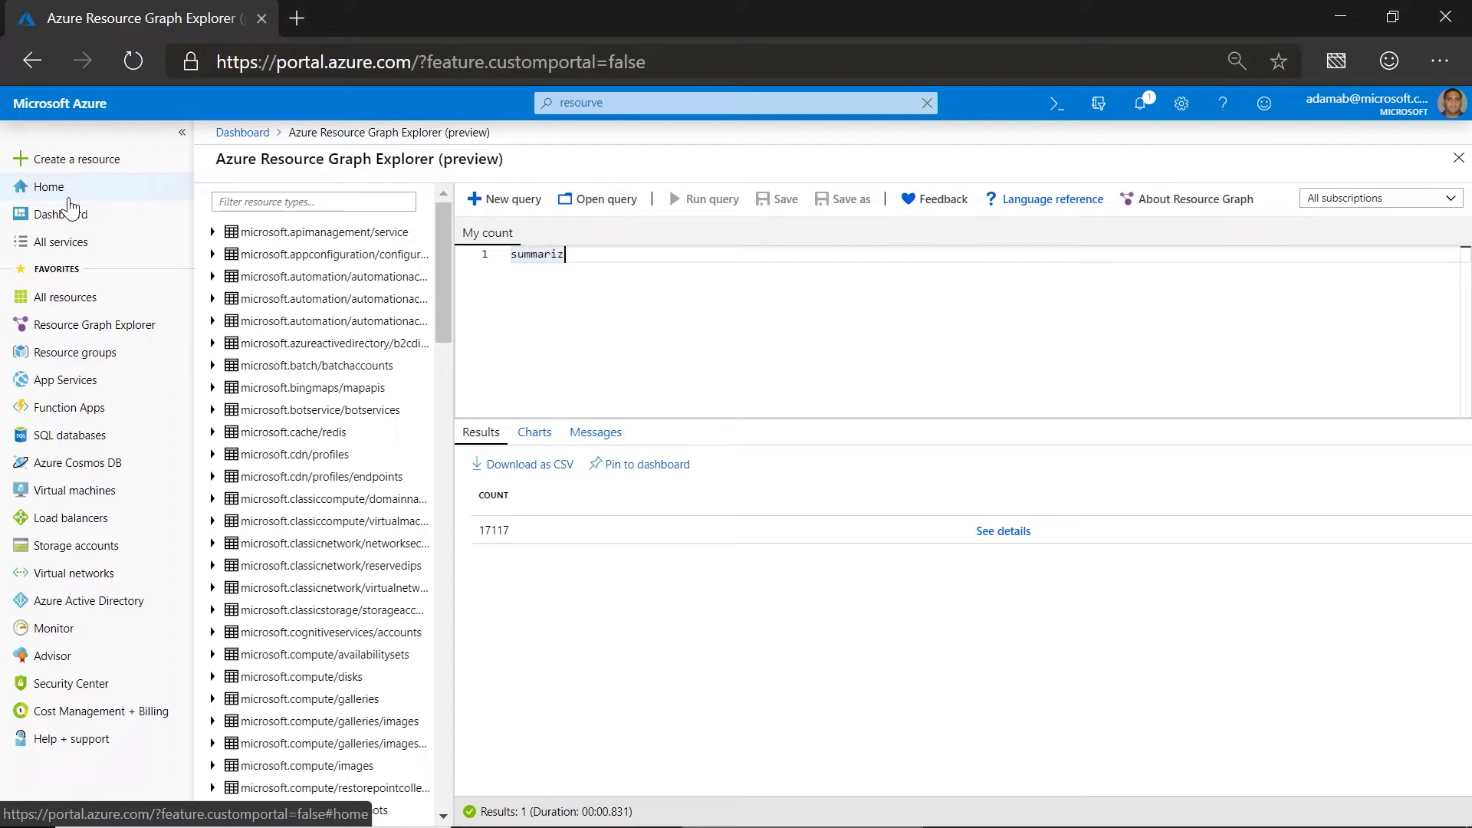
text(e Count)
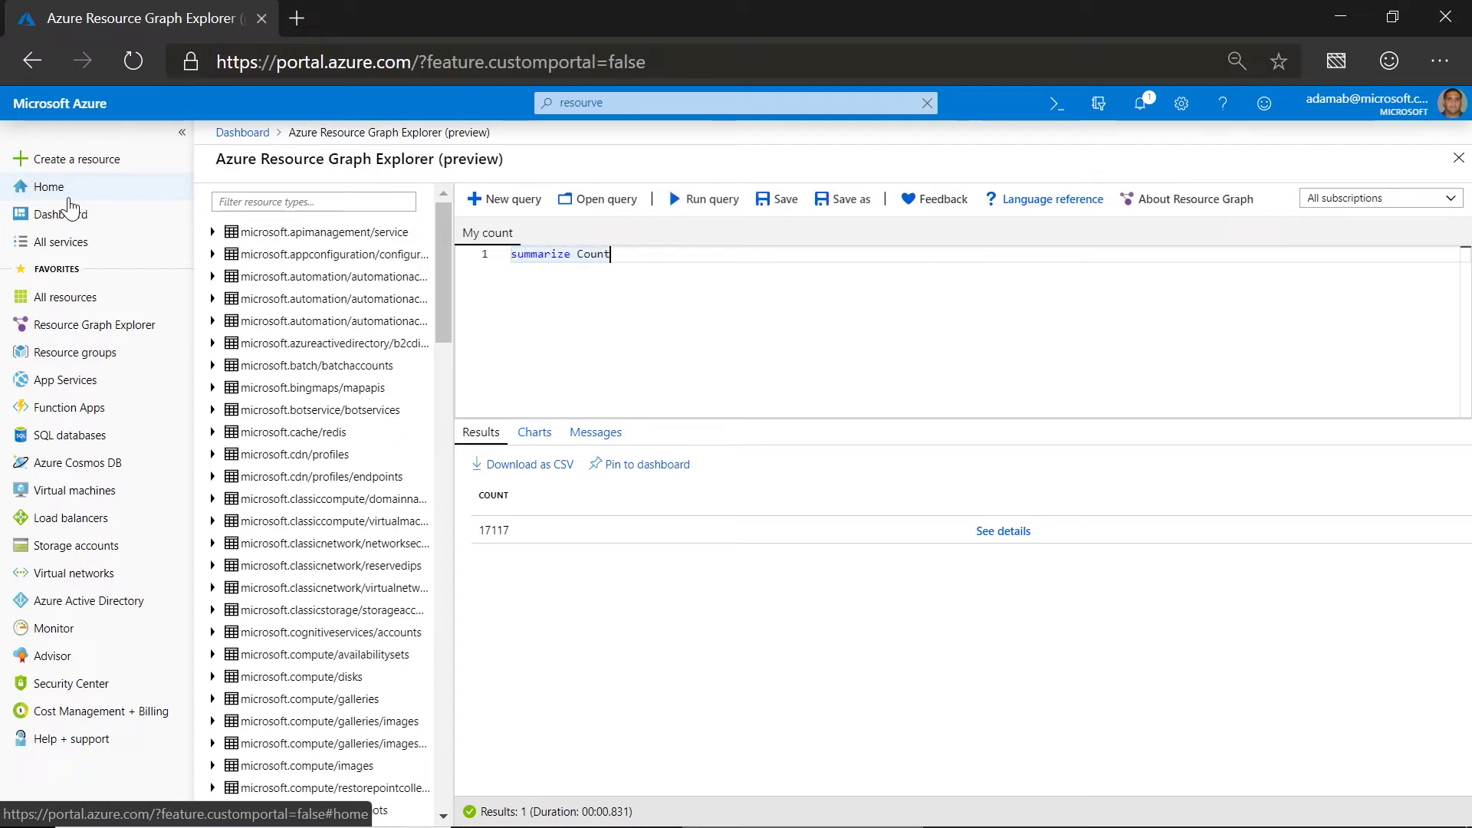
text(=count(() by )
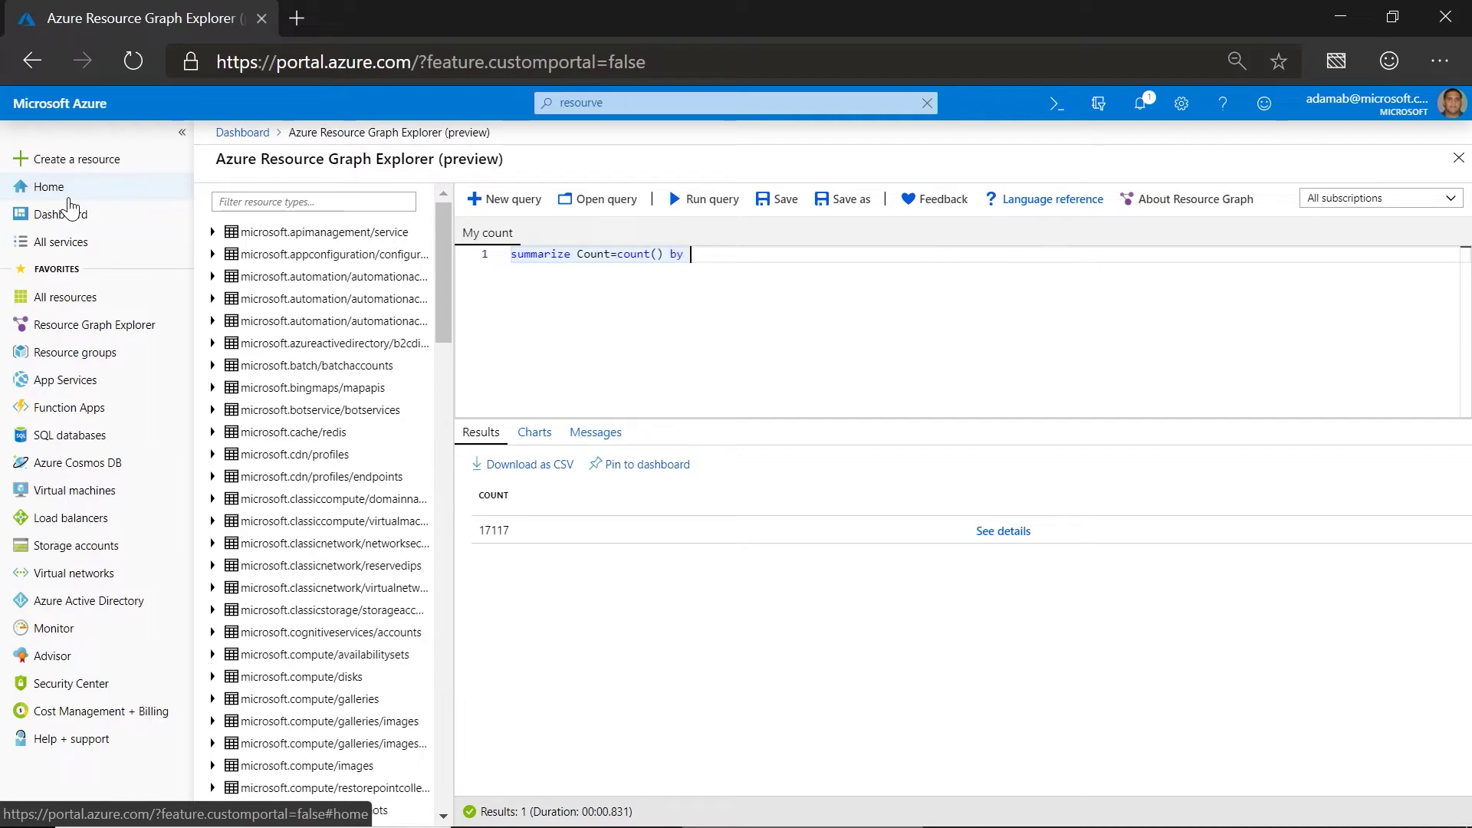
text(type)
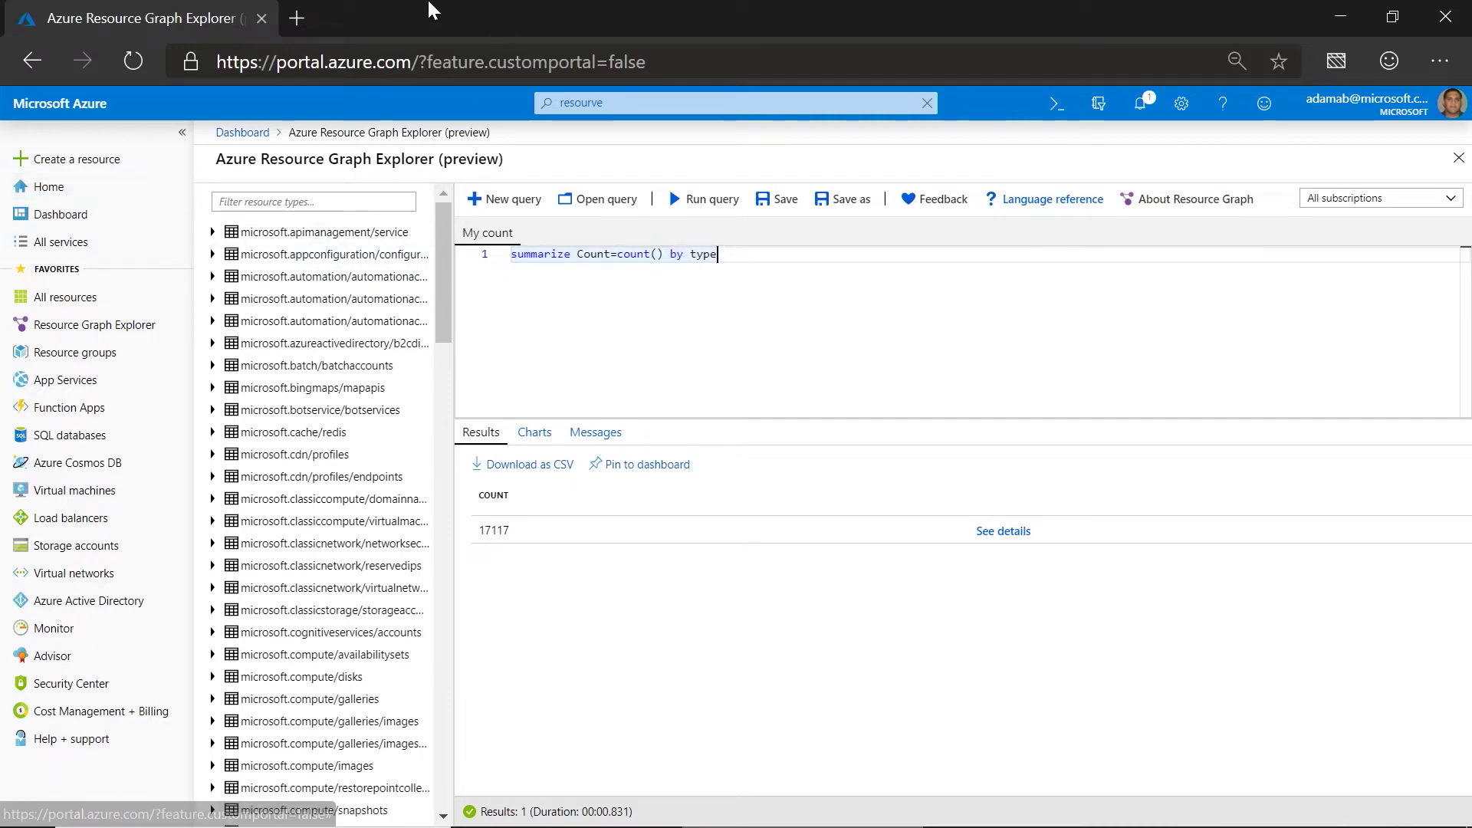
click(728, 200)
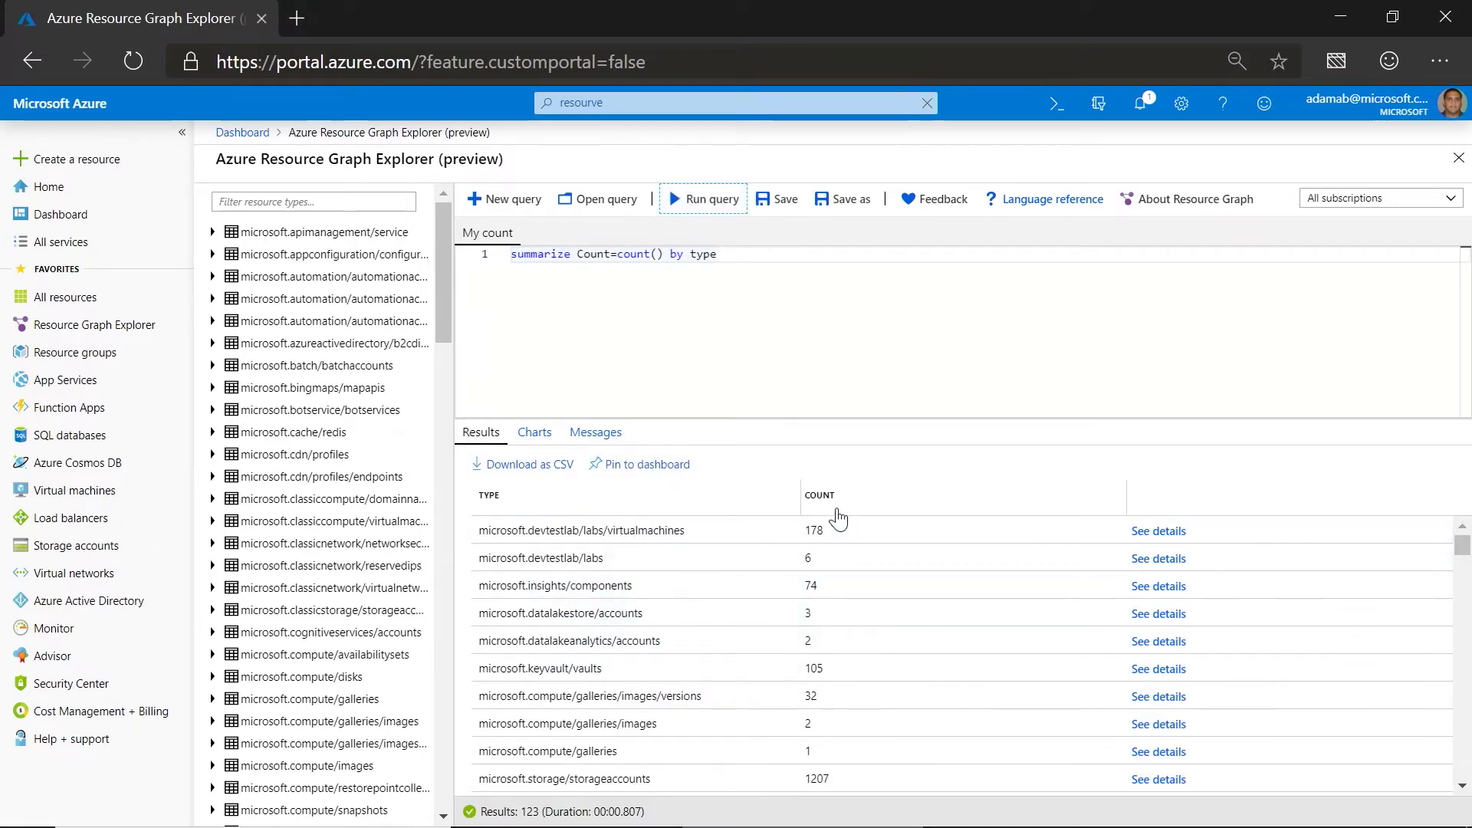
- Extend the query with the lines "| order by Count desc" and "| take 10", and run it
click(824, 264)
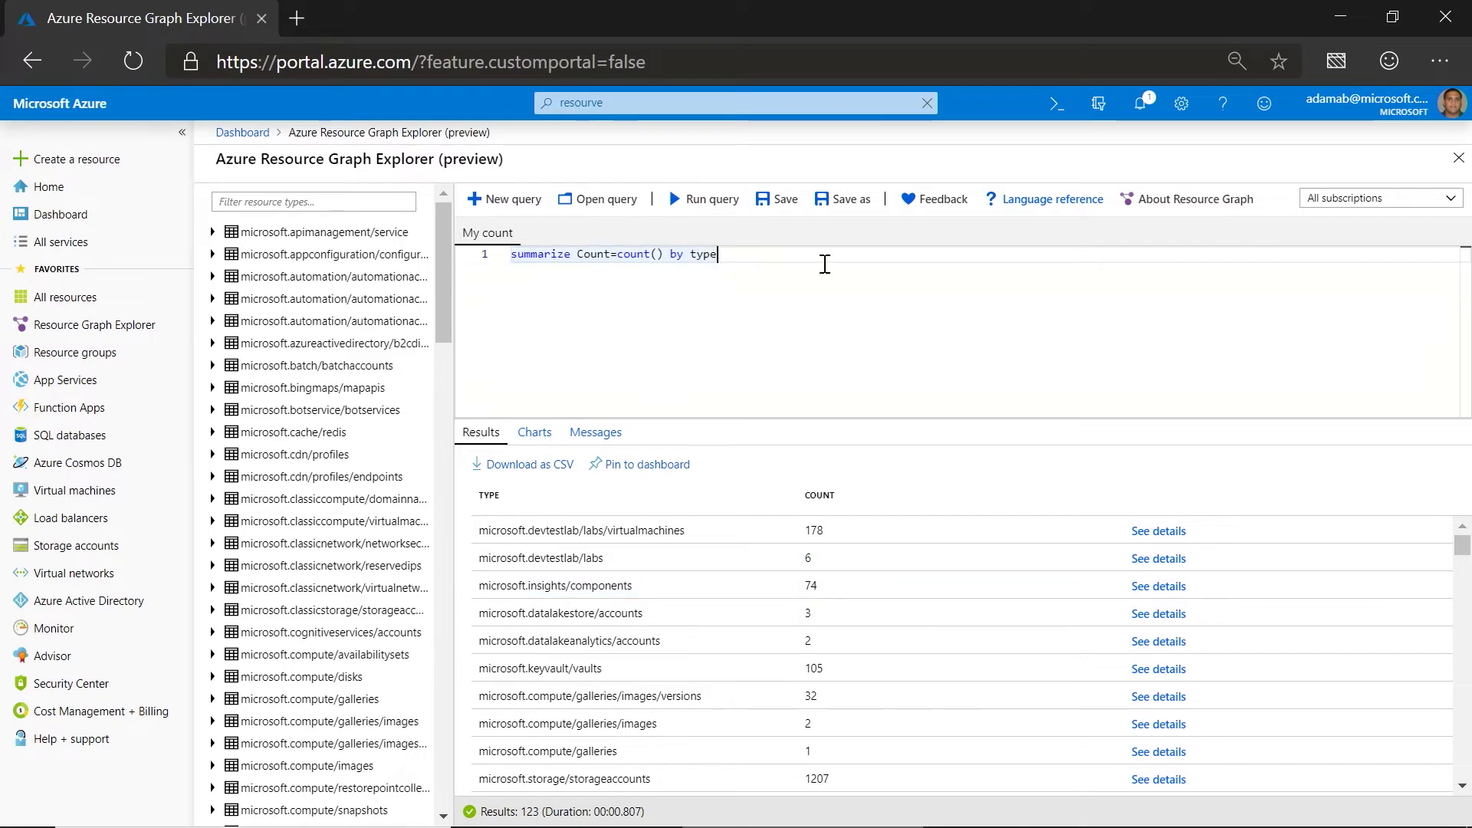
key(Return)
text(| order by co)
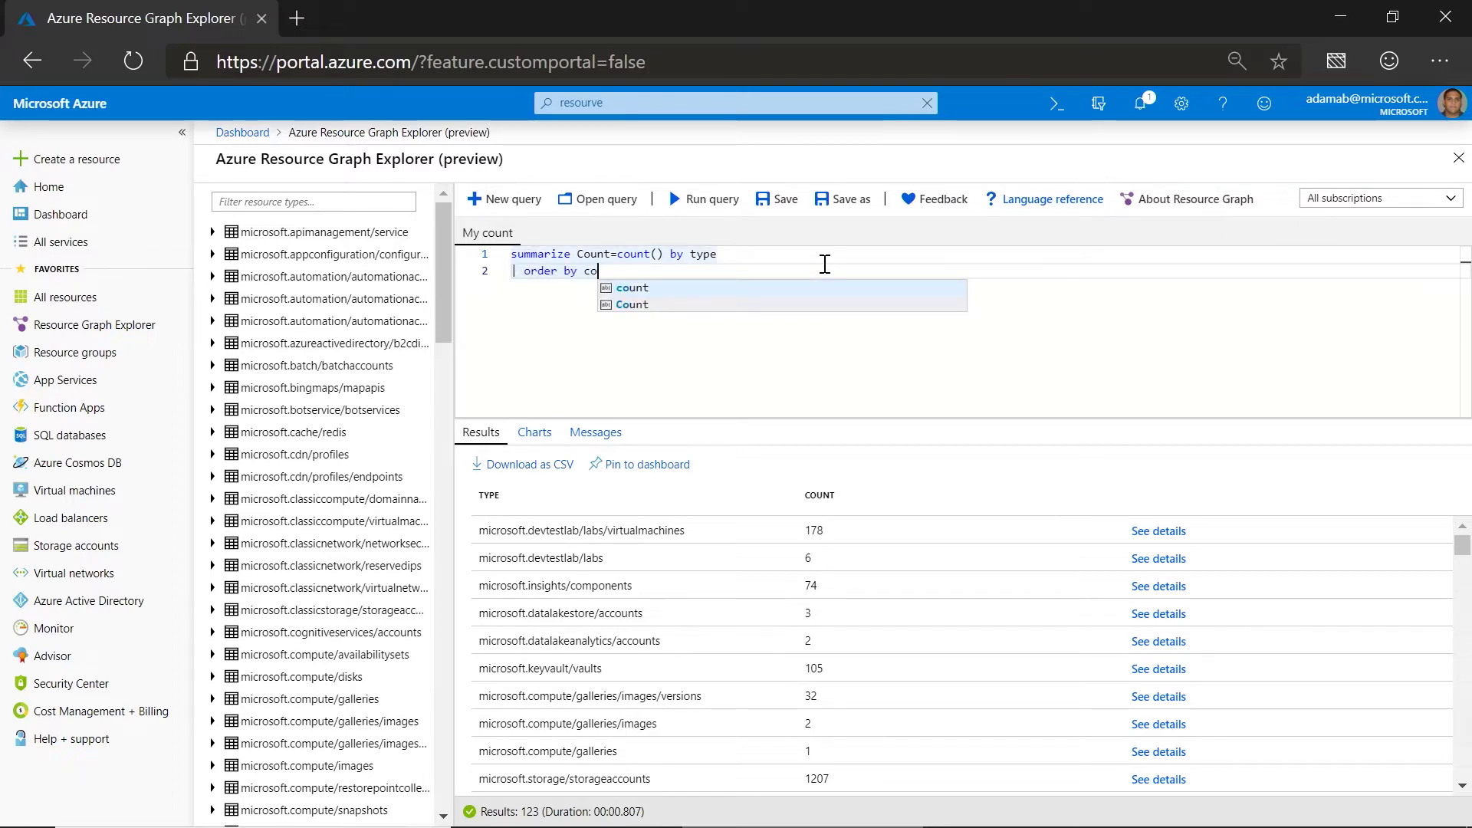
key(Down)
key(Tab)
text(desc)
key(Return)
text(| take 10)
click(698, 206)
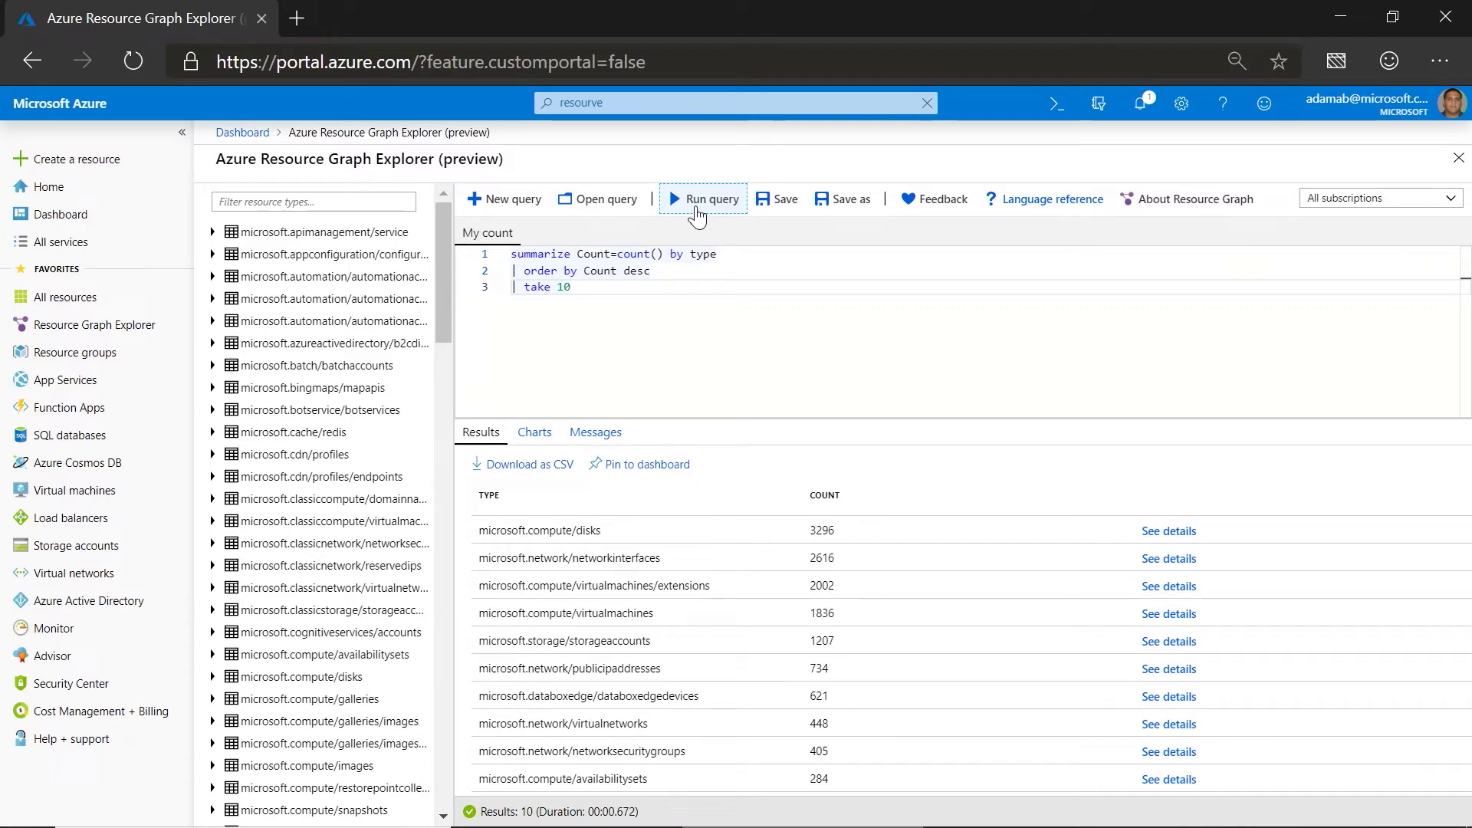
- Display the query results as a bar chart and pin the chart to the dashboard
click(535, 434)
click(556, 467)
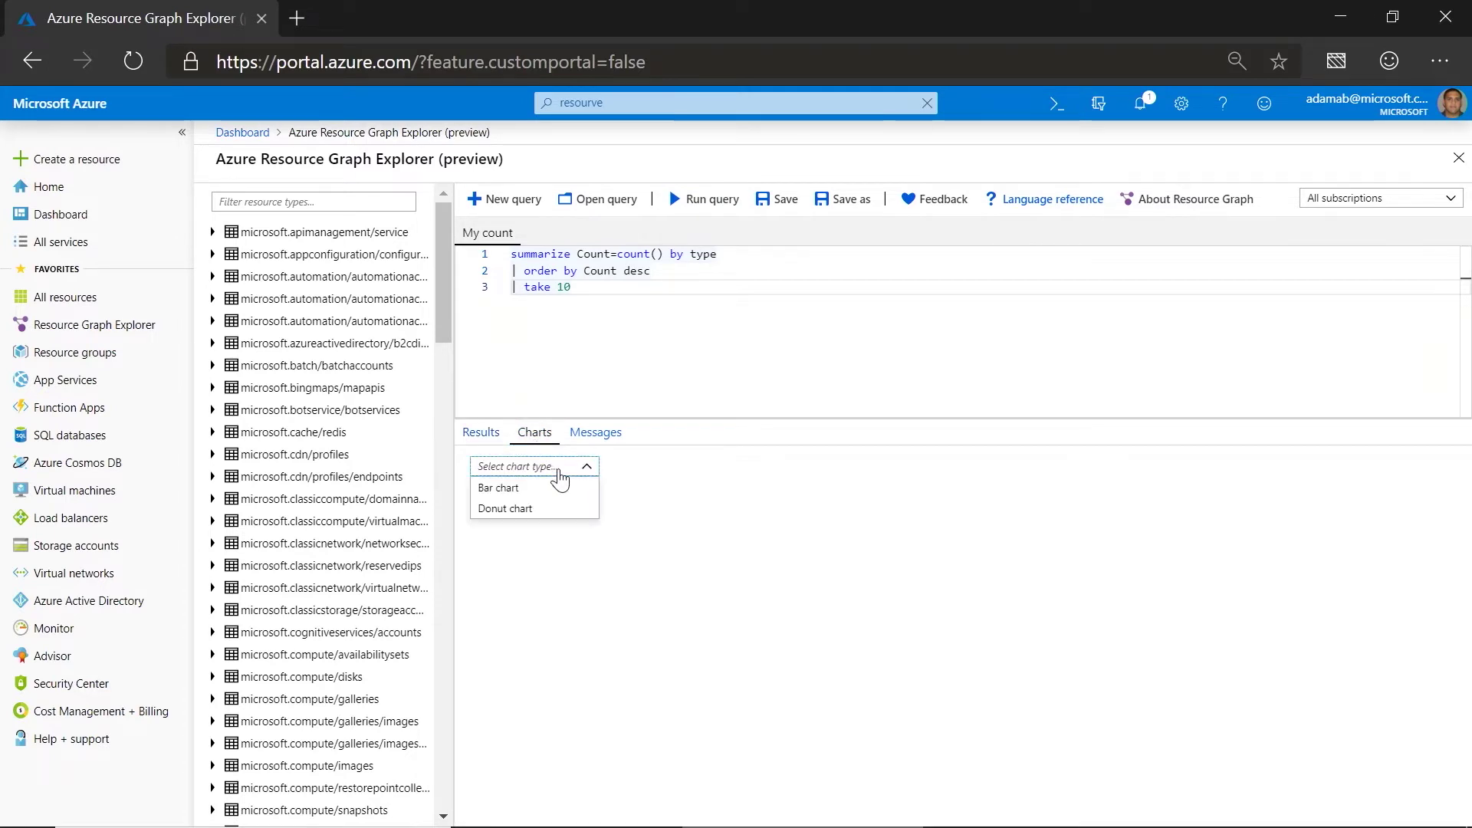
click(500, 491)
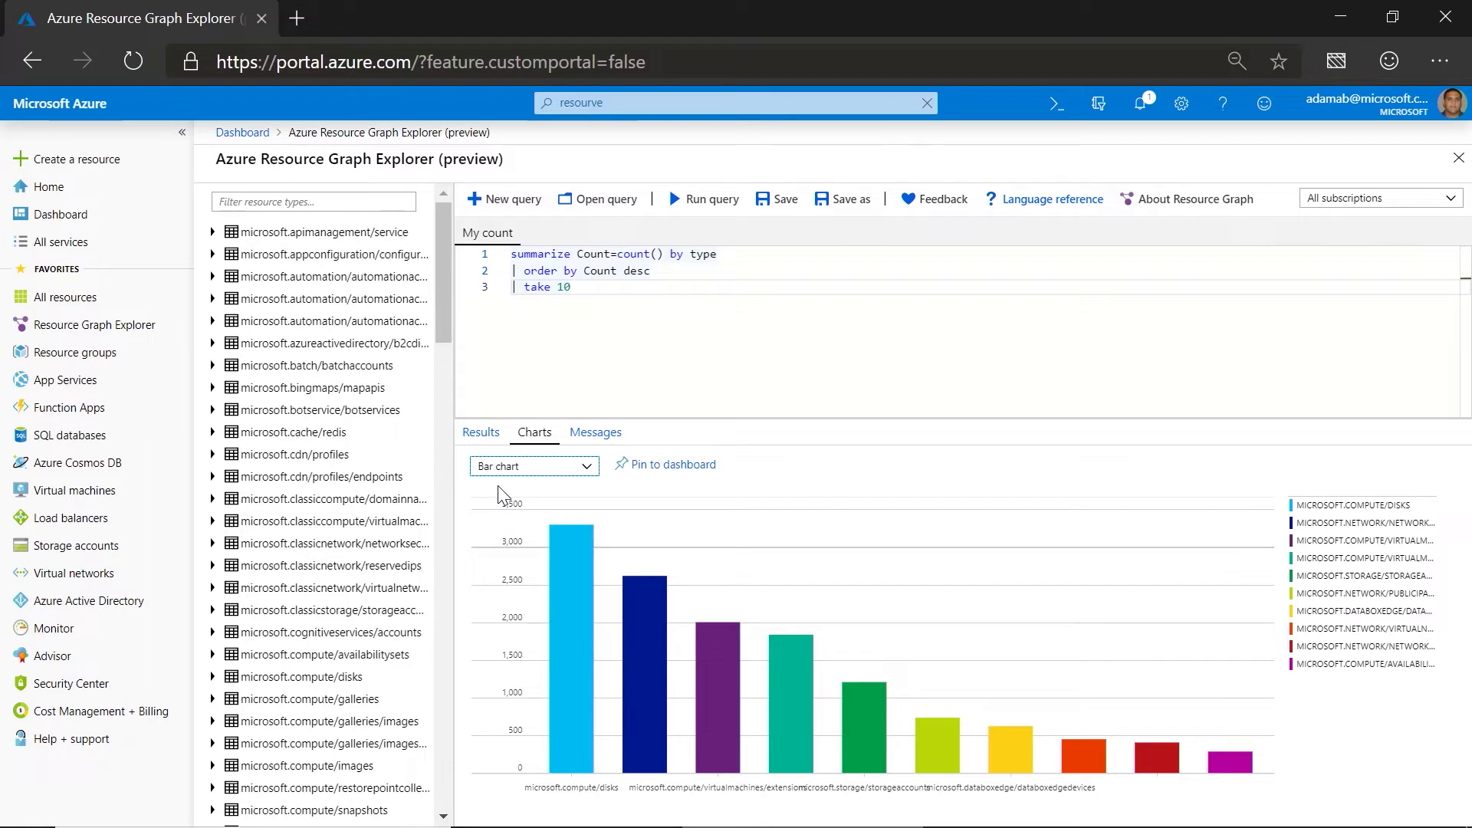
click(686, 466)
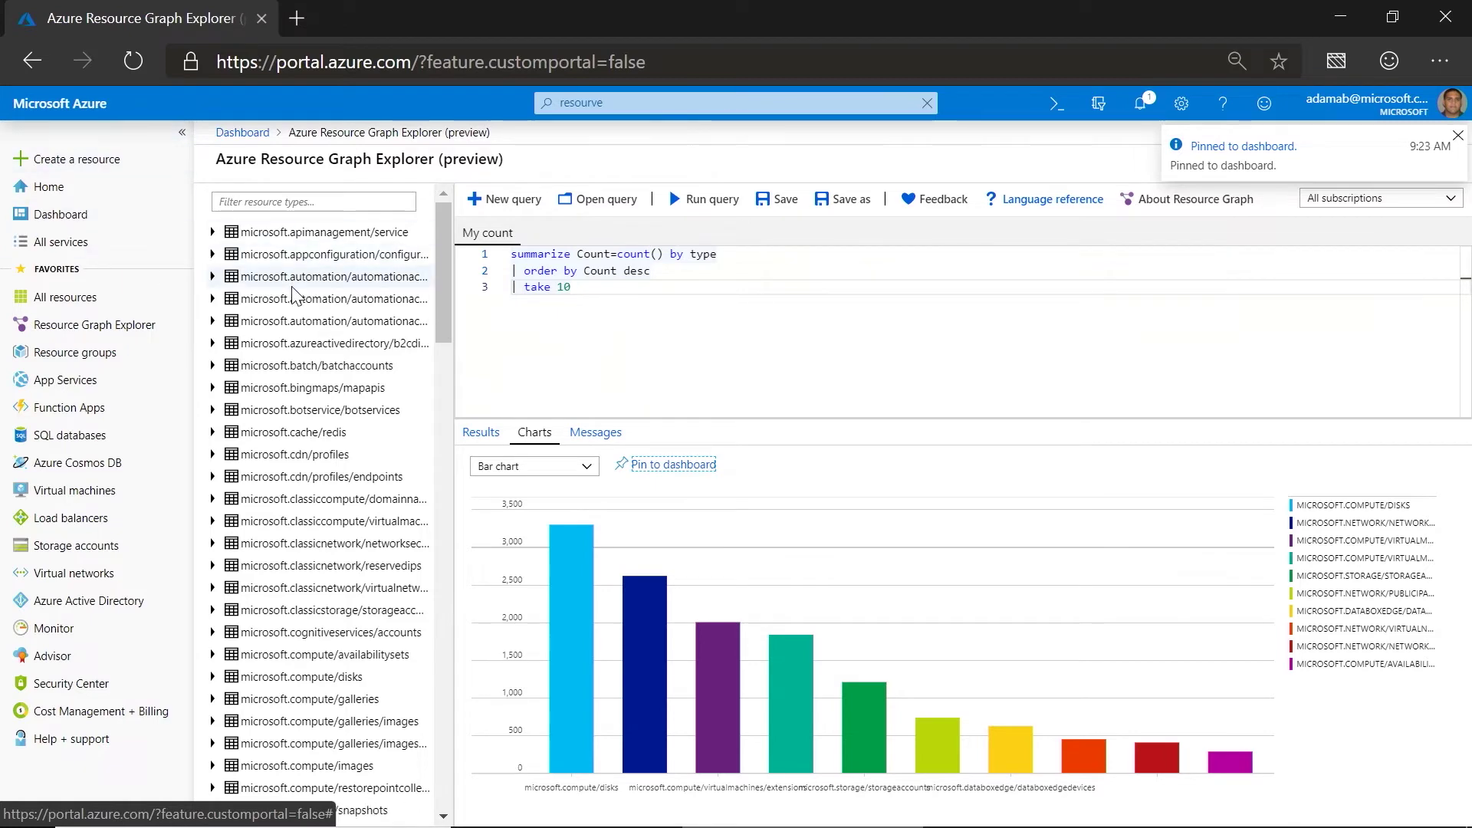
- Browse the resource type list and expand microsoft.apimanagement/service to examine its properties
scroll(292, 294, down, 5)
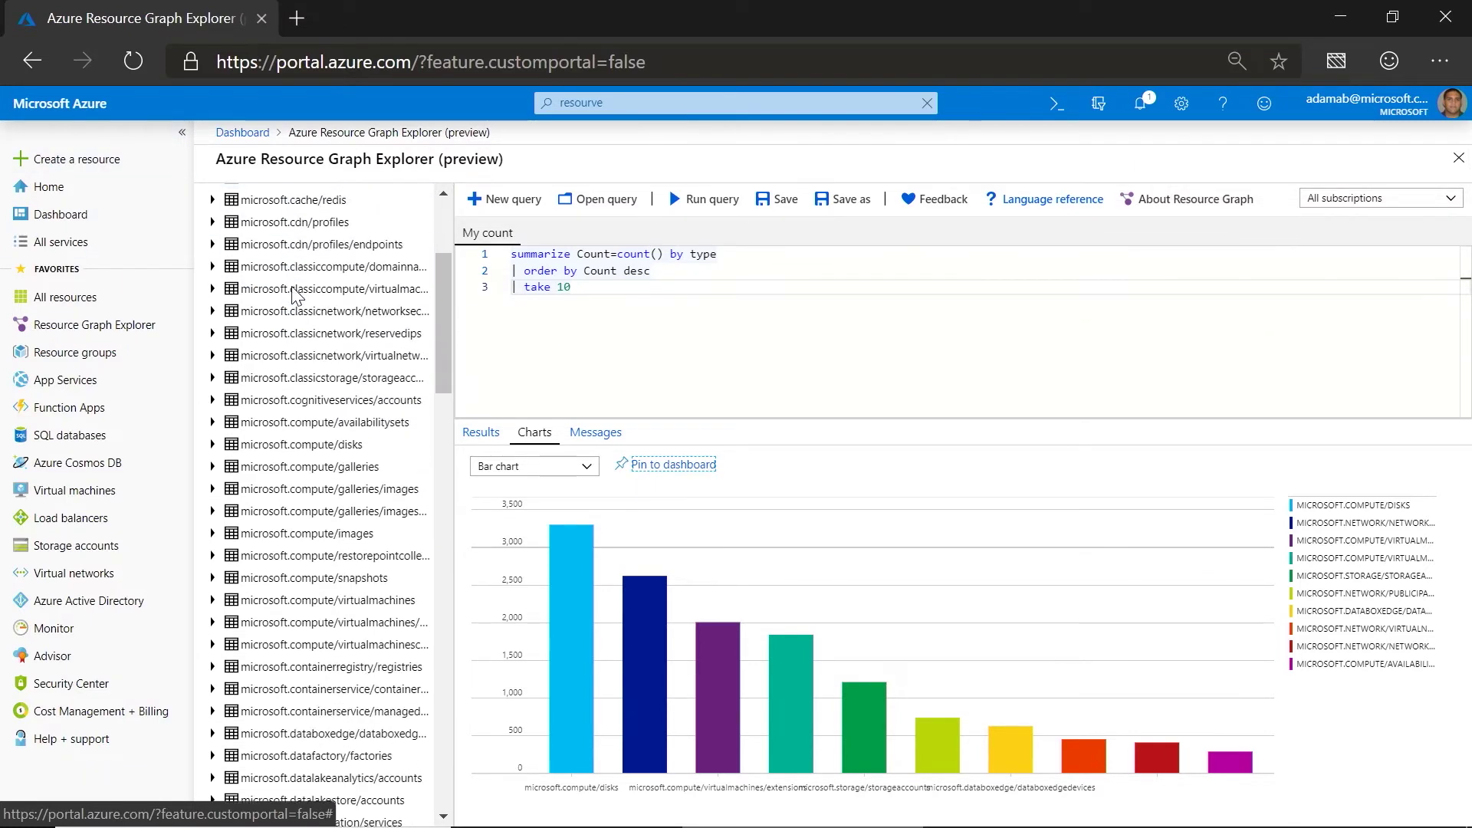
scroll(292, 294, down, 3)
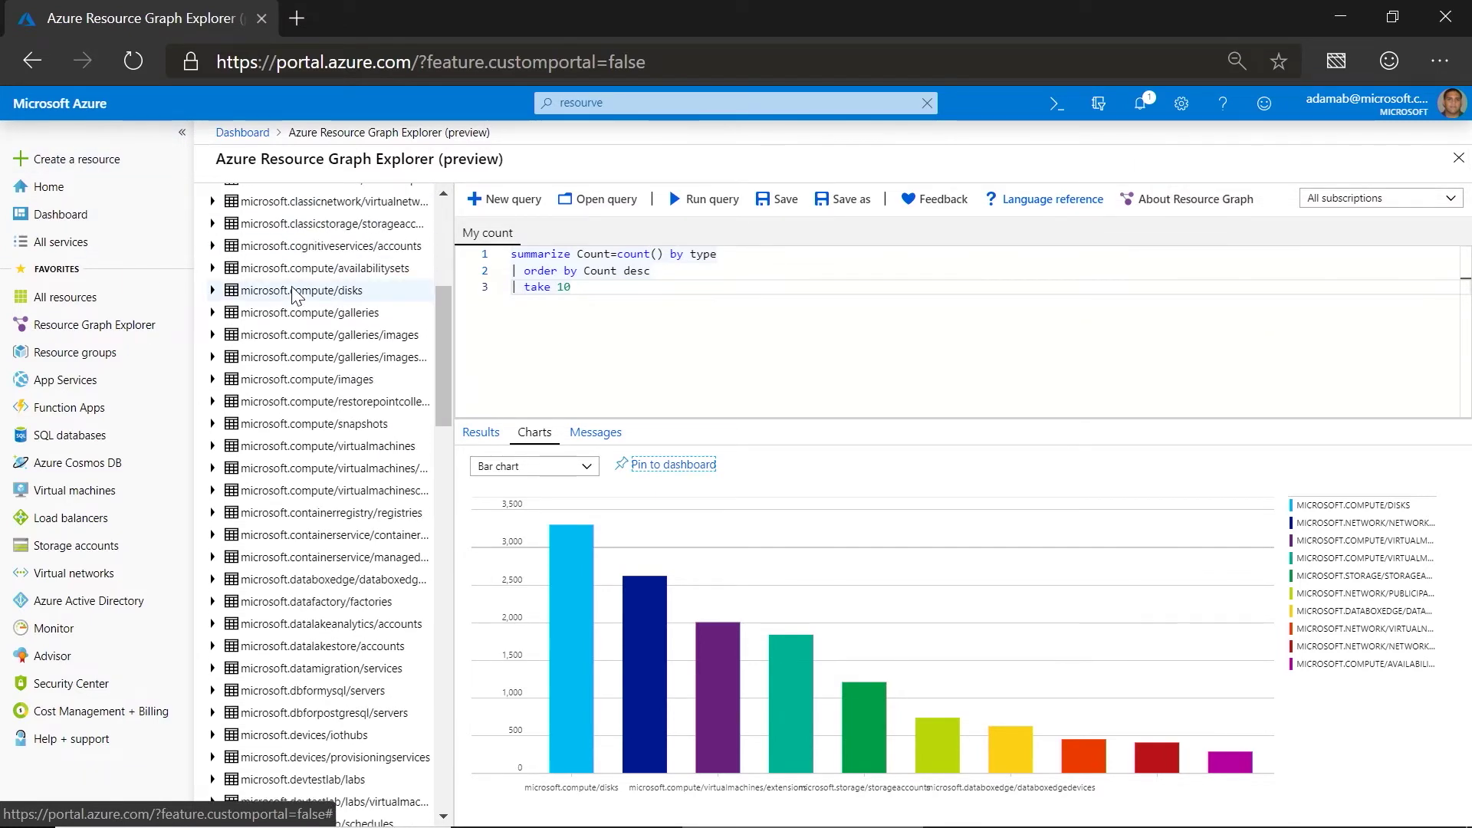
scroll(292, 294, up, 8)
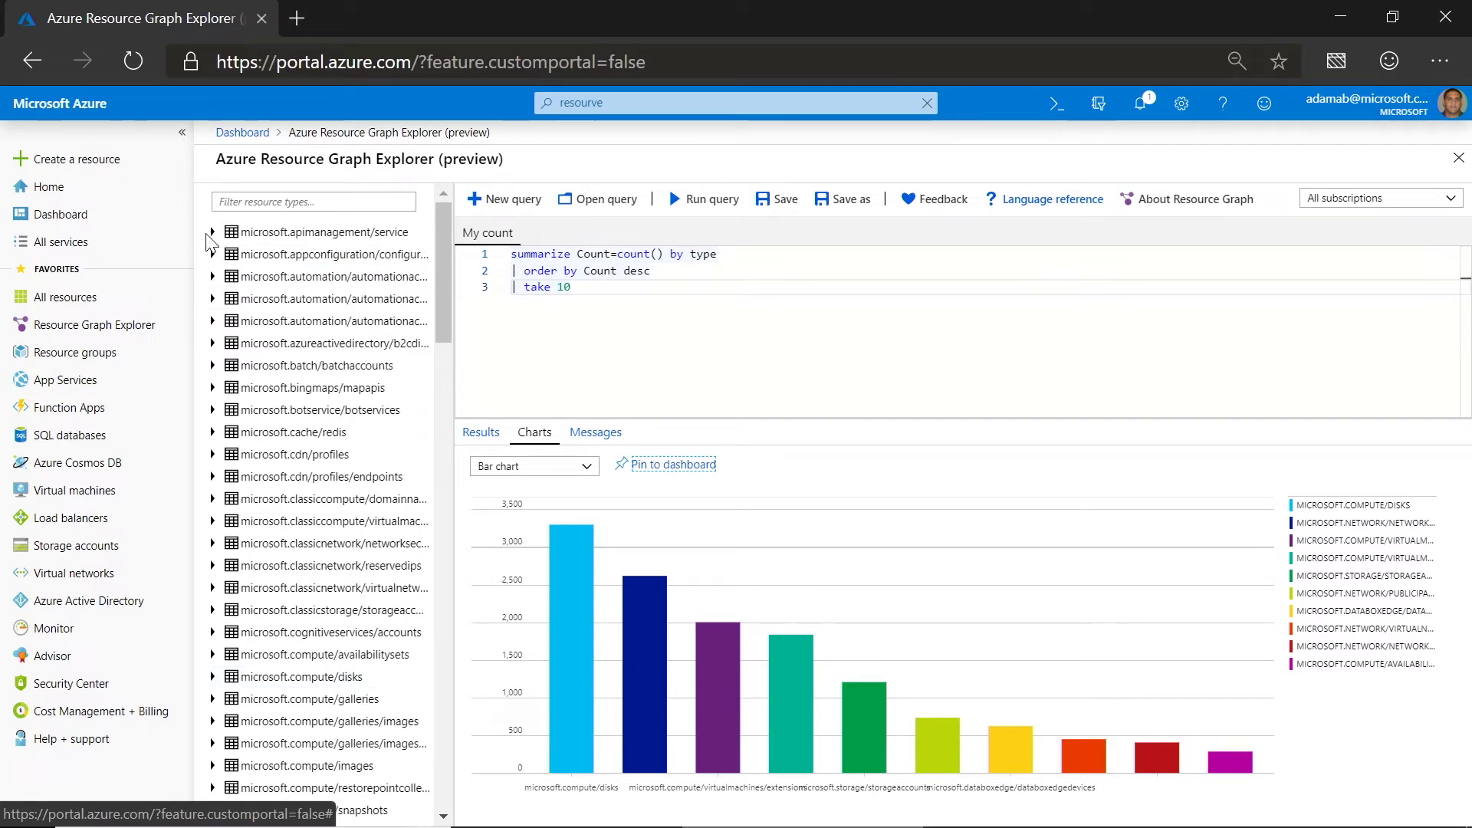
click(213, 233)
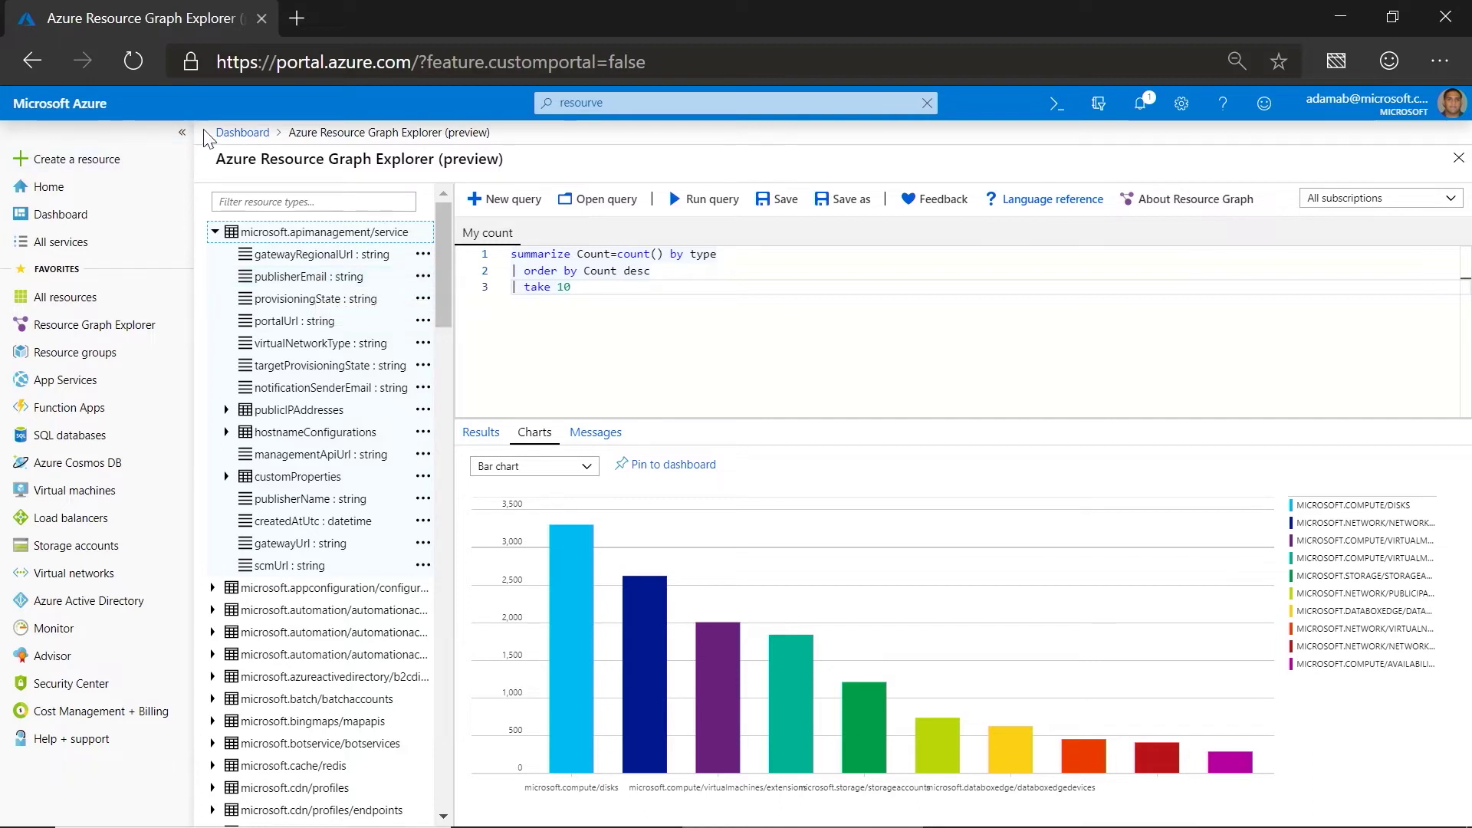
- Return to the dashboard holding the pinned tiles and upload AzureInventoryDashboard.json from the Desktop folder
click(234, 134)
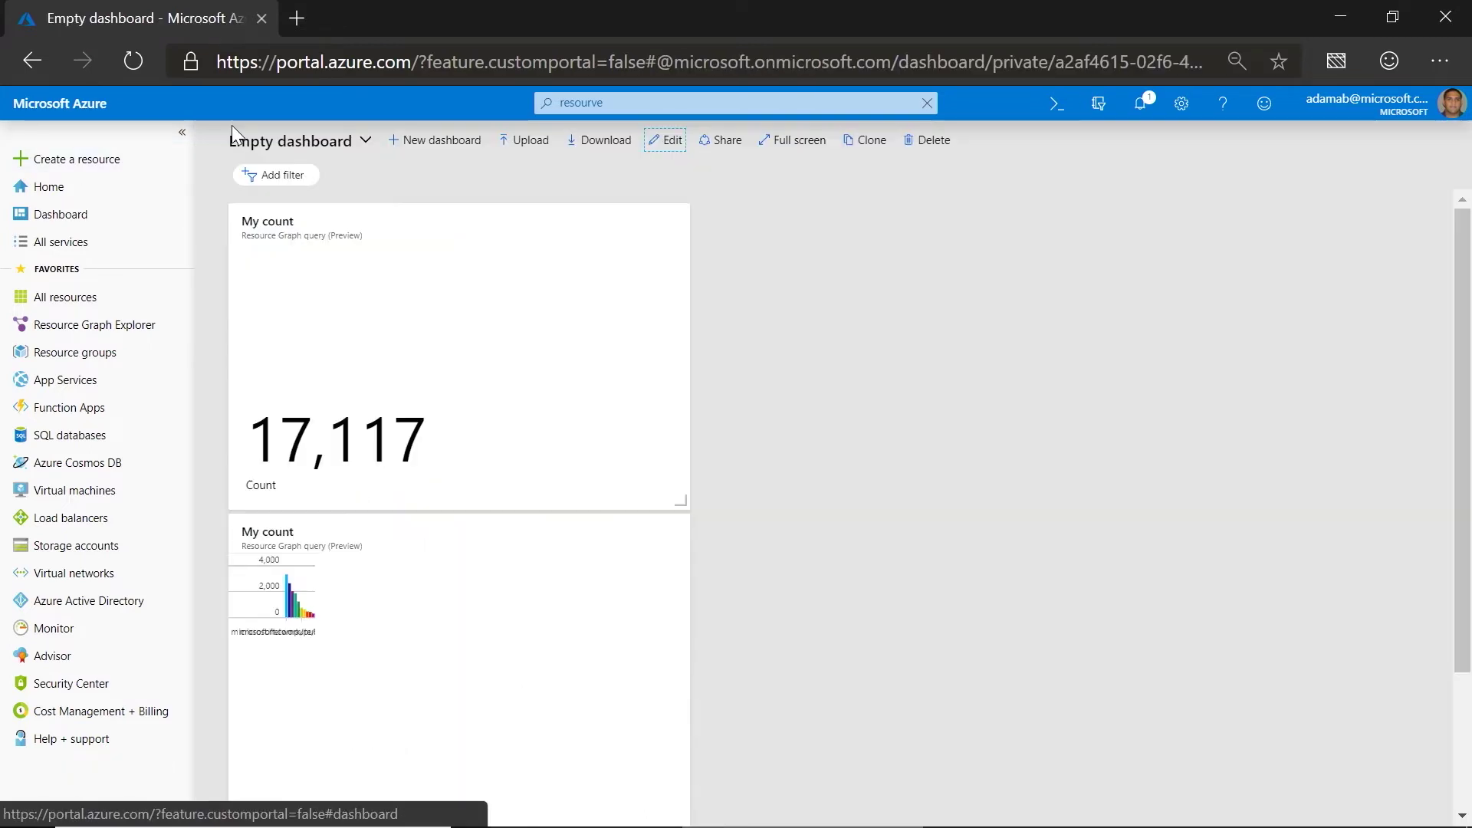
scroll(839, 389, down, 2)
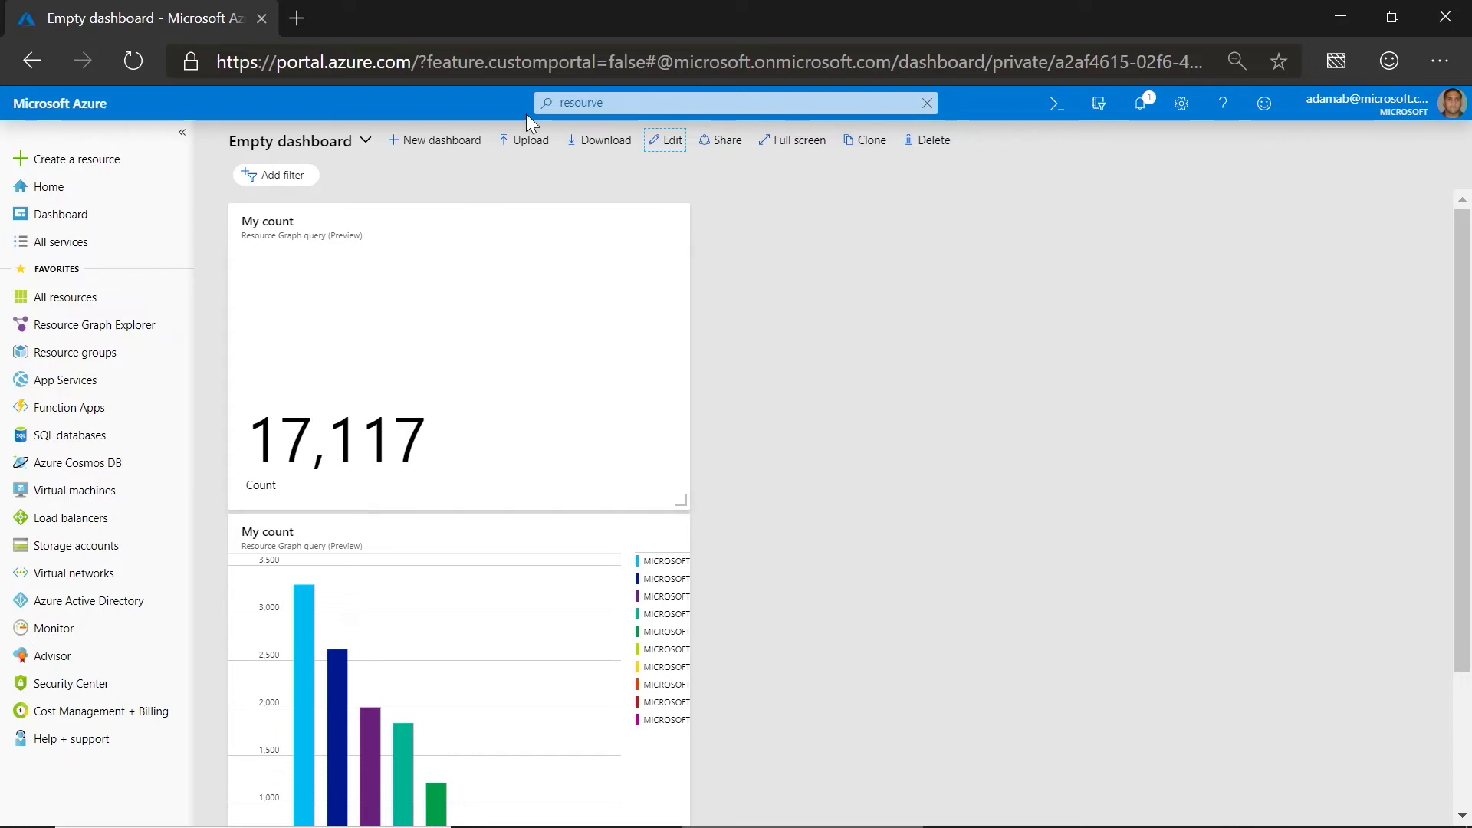
click(521, 147)
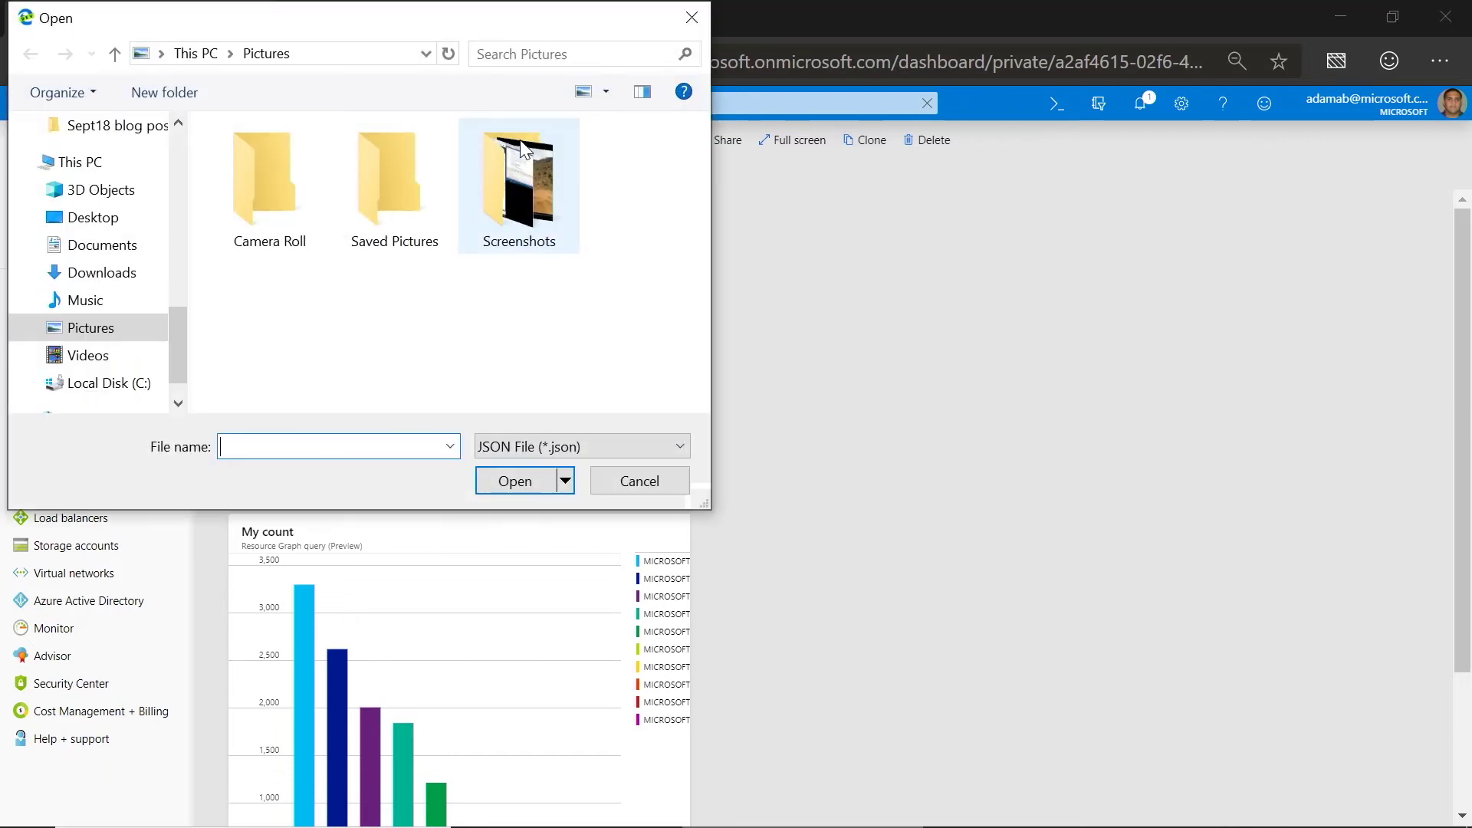
click(89, 226)
click(300, 215)
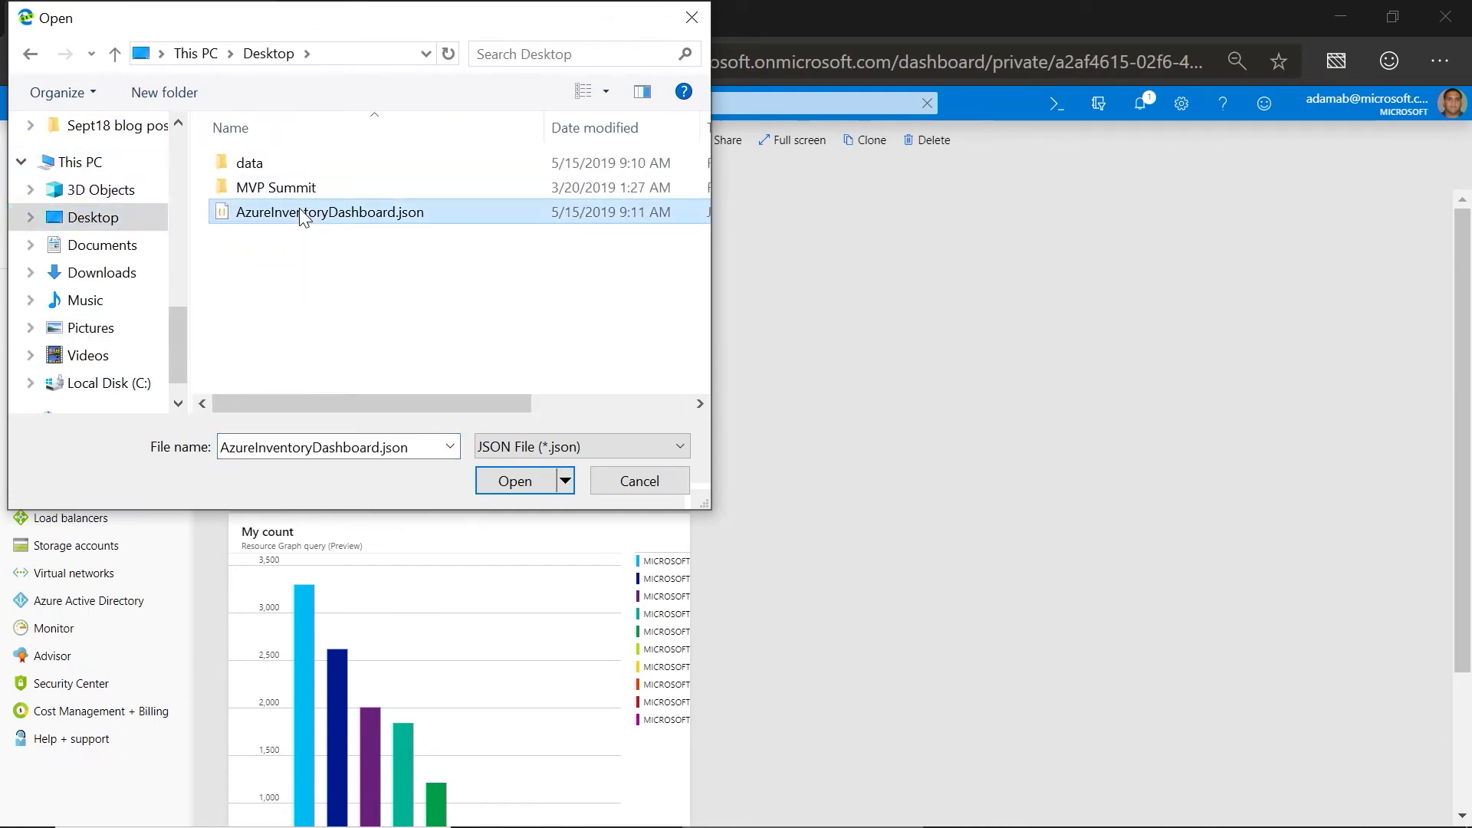
click(516, 483)
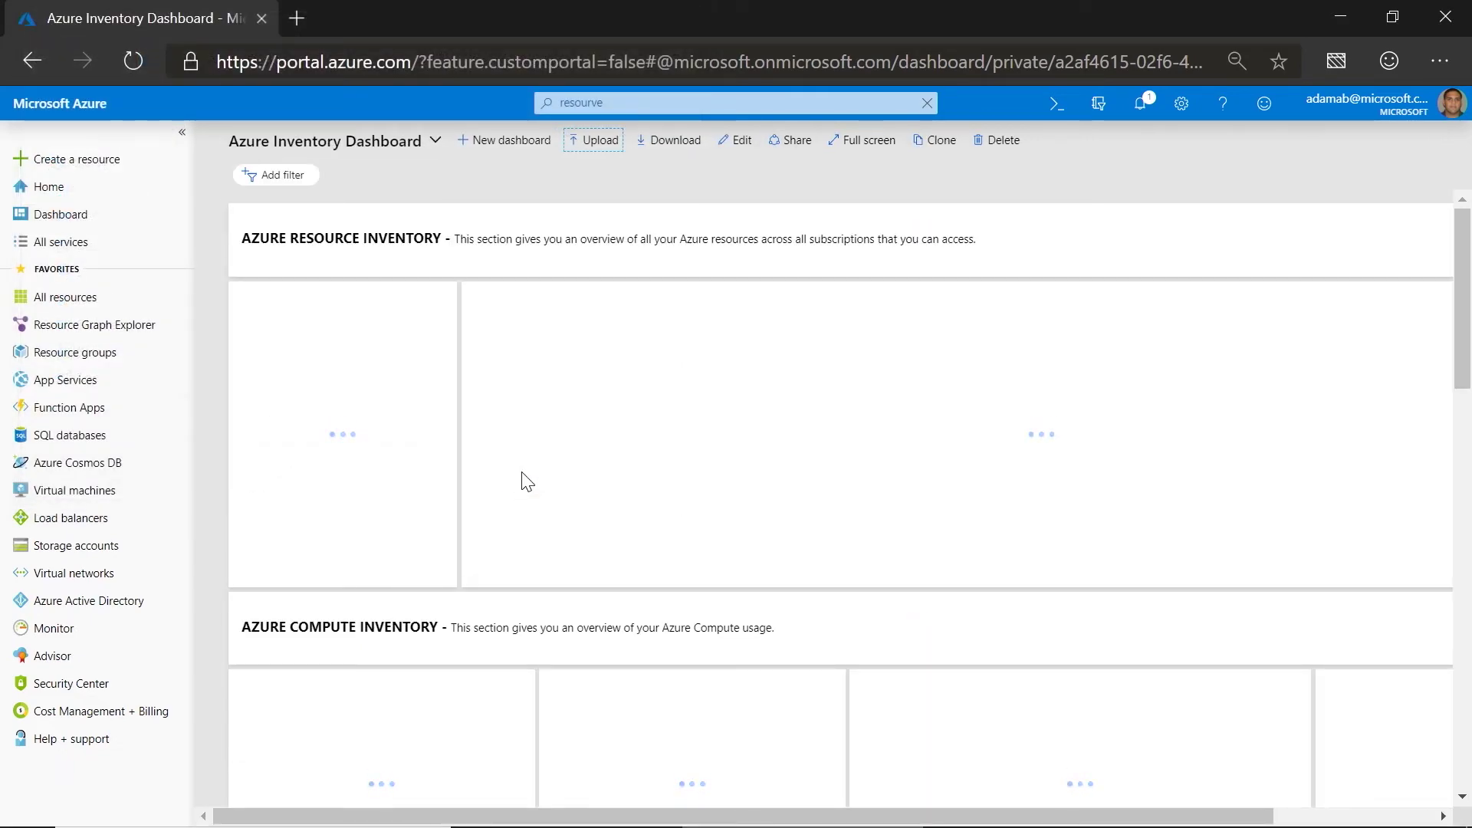
- Collapse the portal's side navigation and examine the resource and compute tiles of the Azure Inventory Dashboard
click(131, 138)
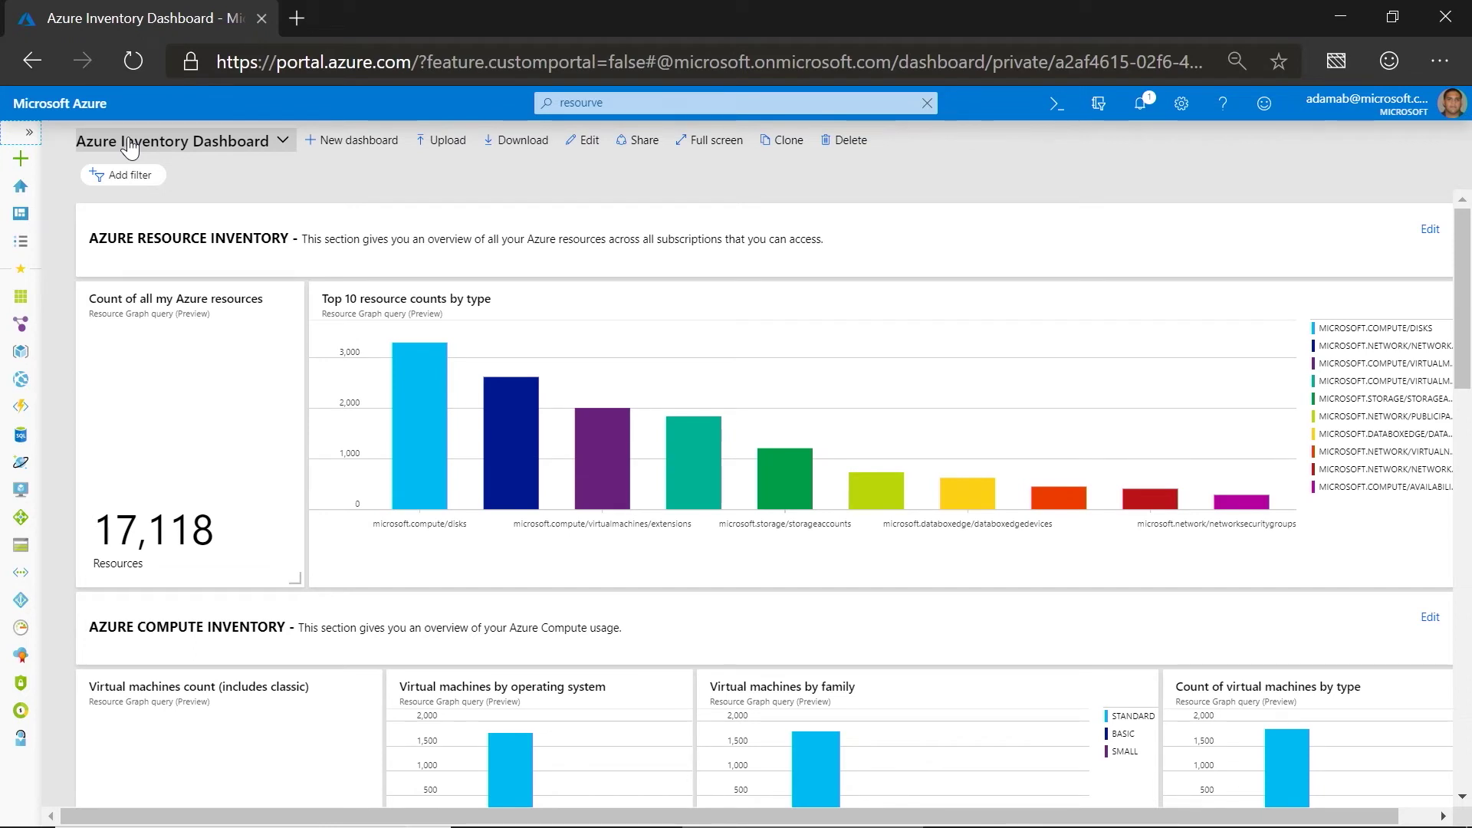
scroll(322, 346, down, 2)
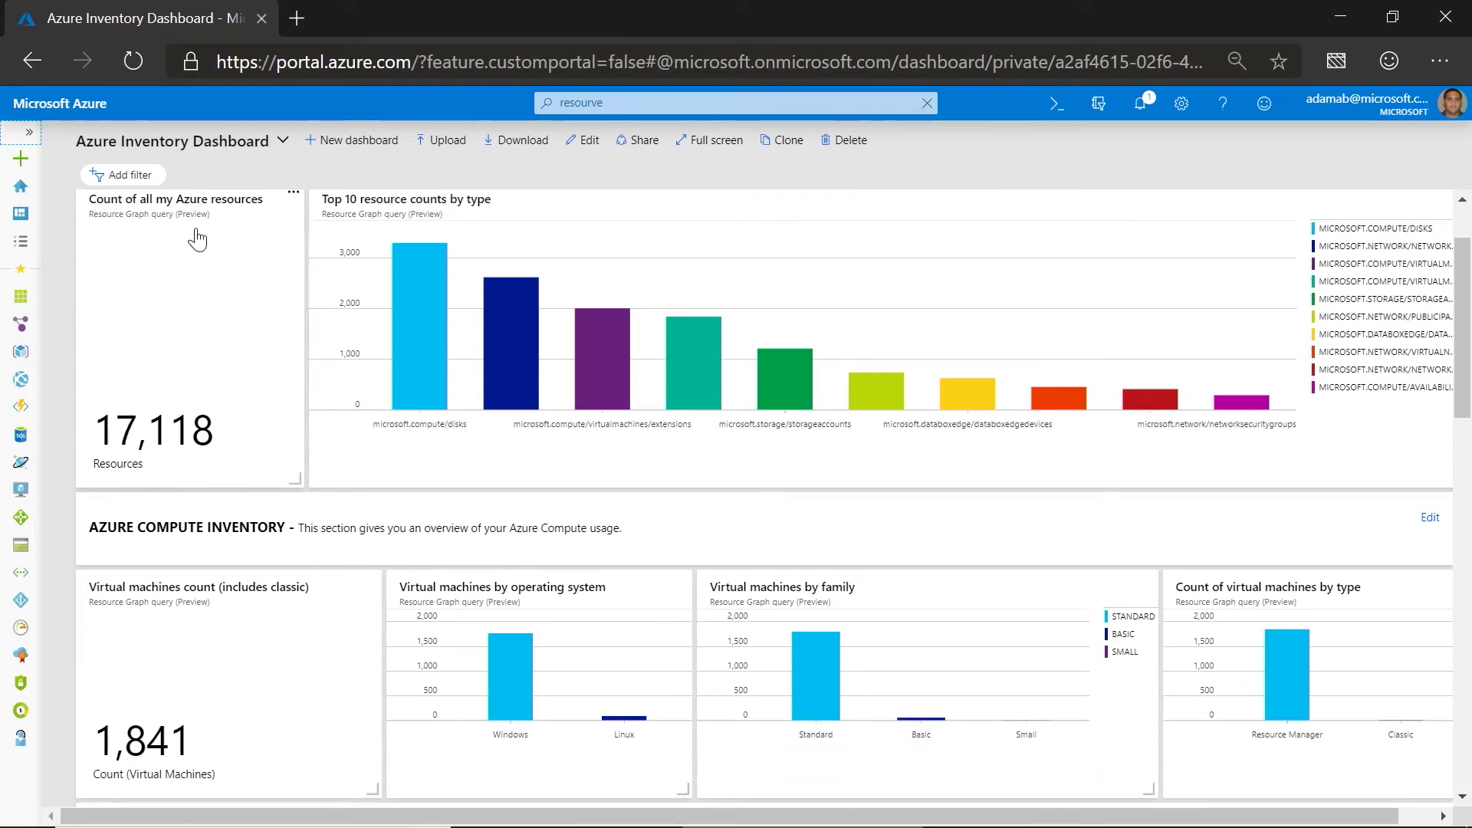
- Examine the top 10 resource counts chart, and open the query behind the Virtual machines by family tile for viewing
mouse_move(596, 343)
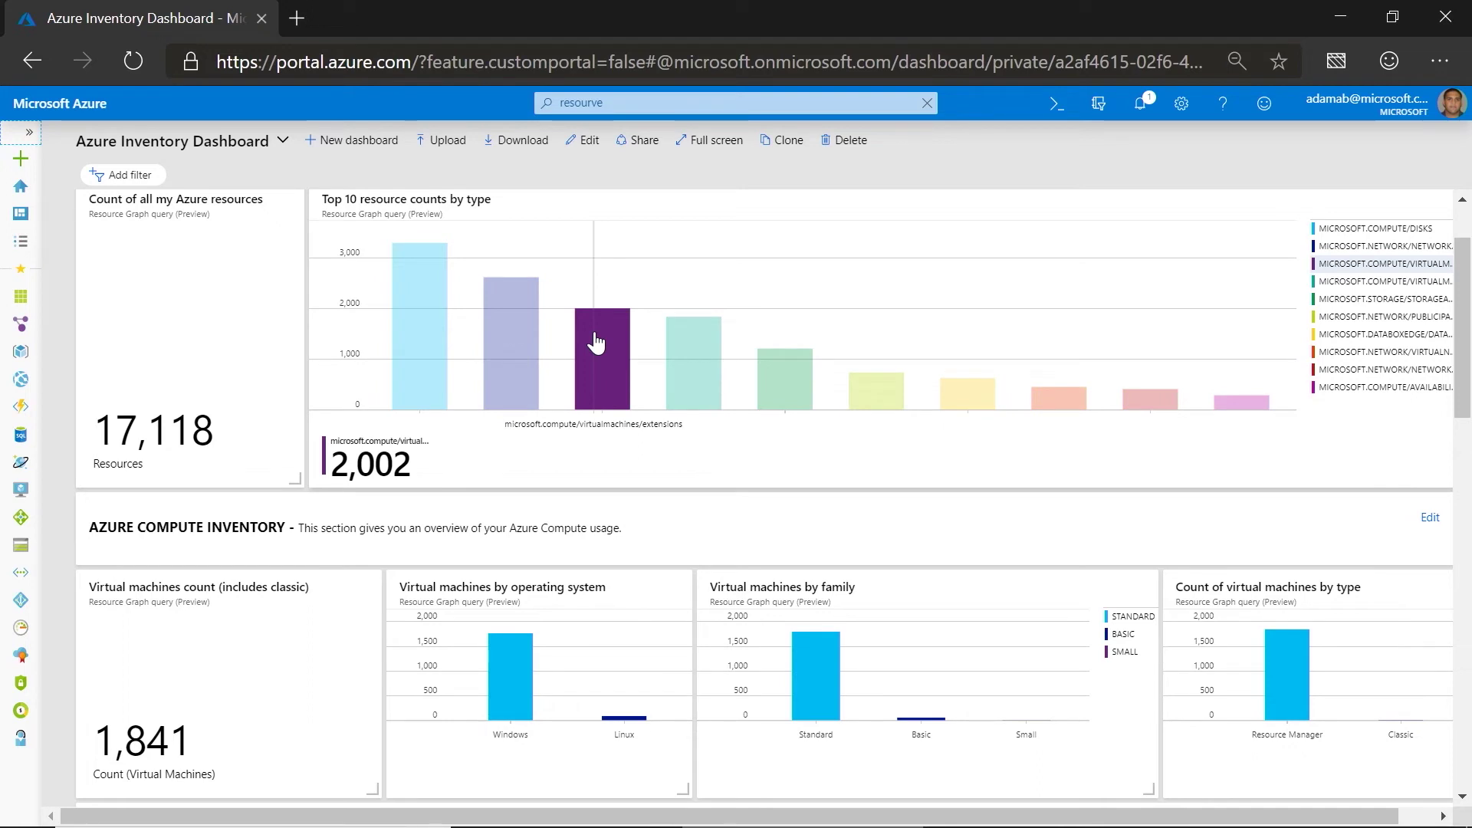
scroll(596, 343, down, 2)
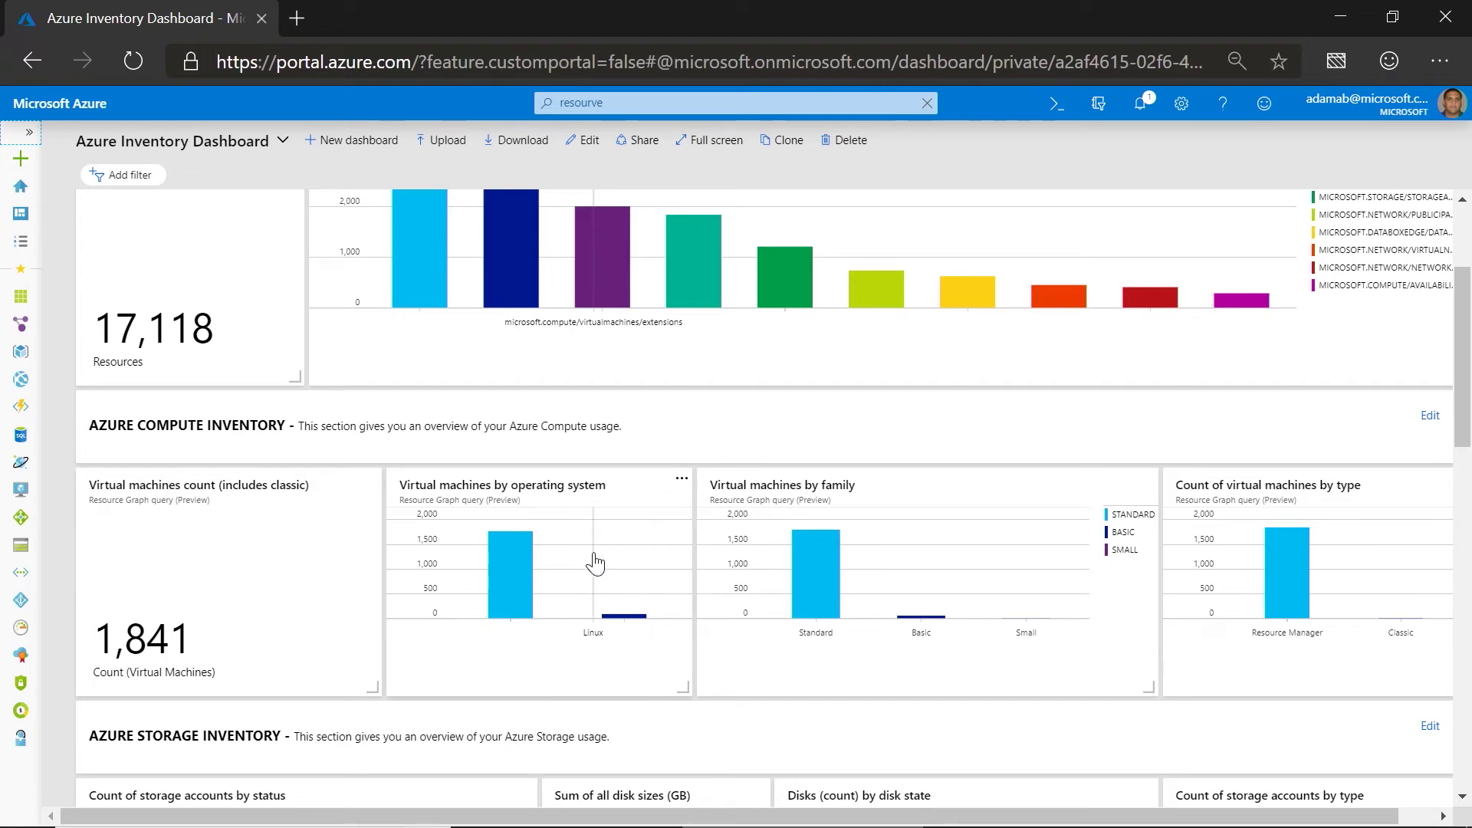
click(837, 661)
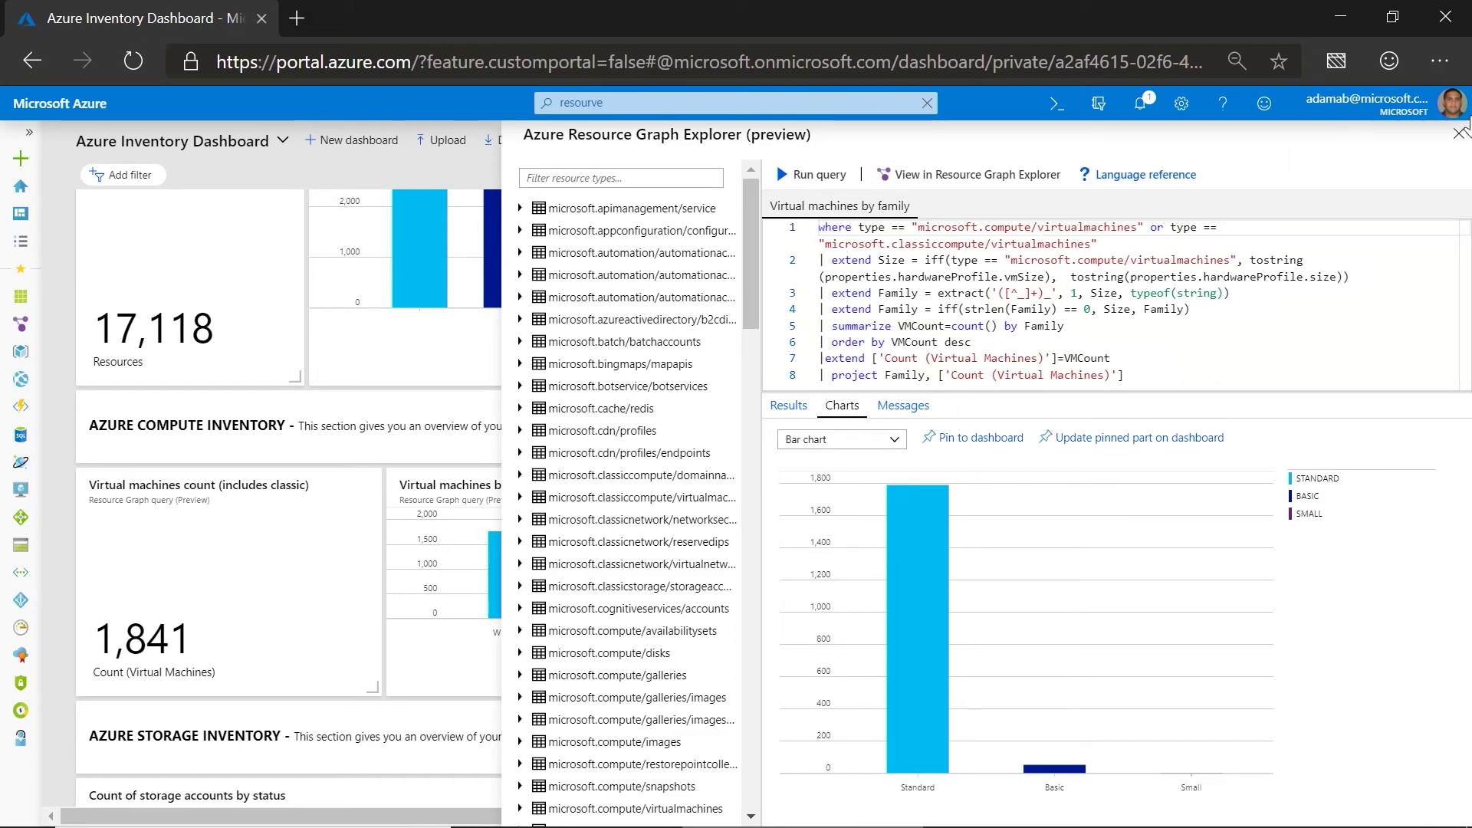
click(1457, 136)
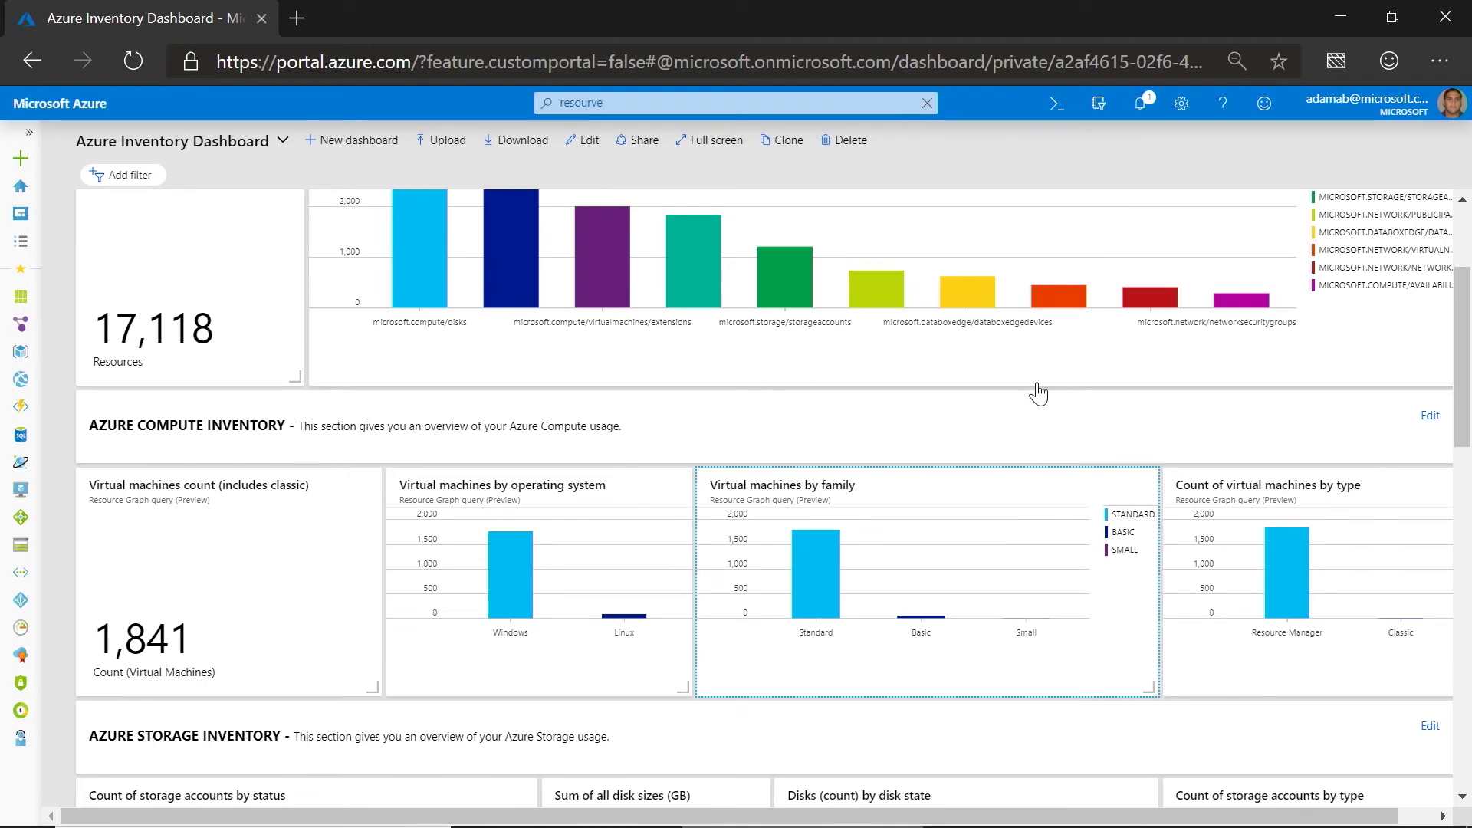
- Examine the storage, networking, SQL databases and App Service inventory sections of the dashboard
scroll(1037, 392, down, 1)
scroll(1037, 392, down, 4)
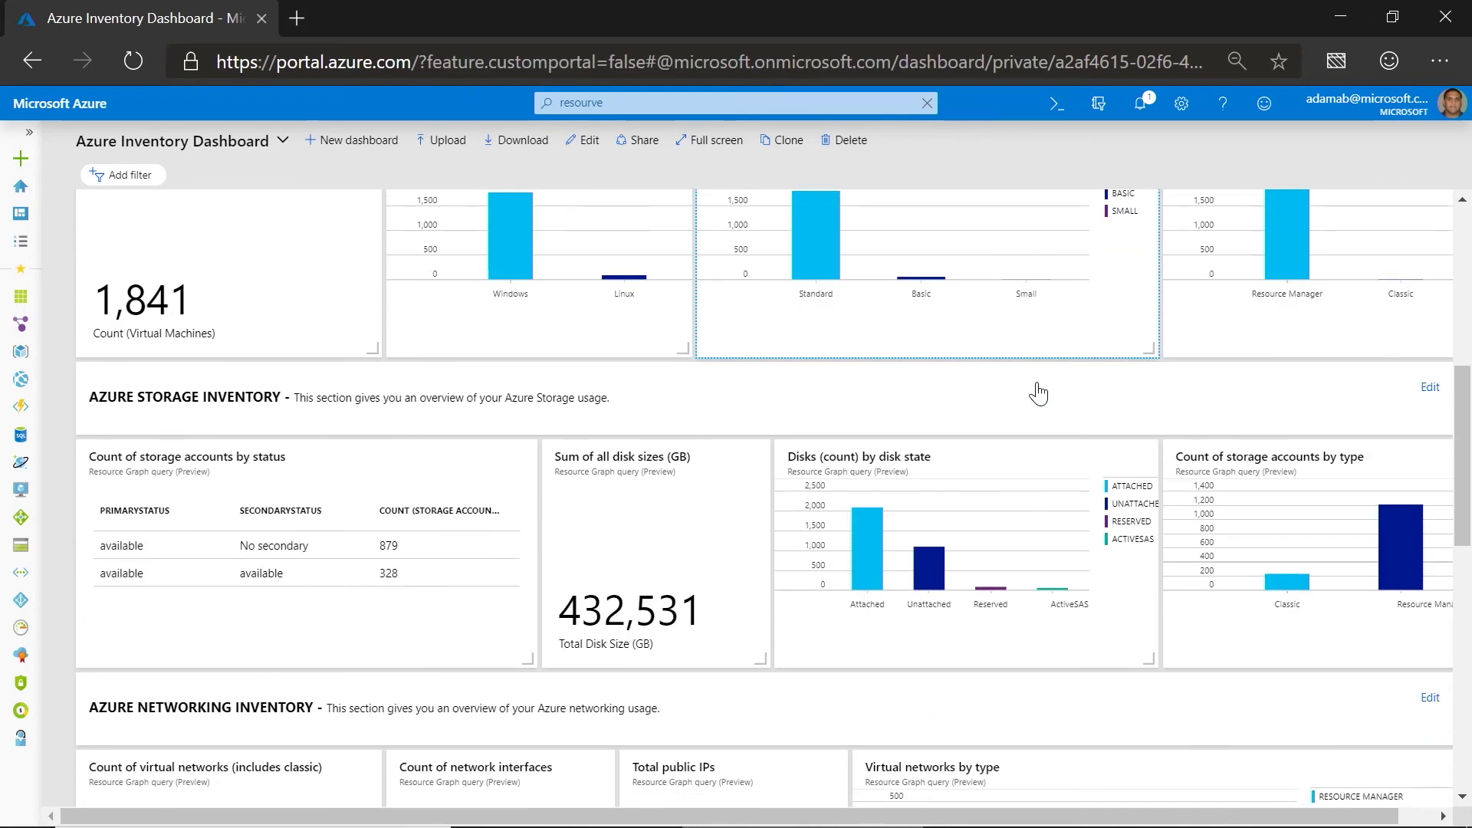
scroll(1037, 392, down, 3)
scroll(1037, 392, down, 4)
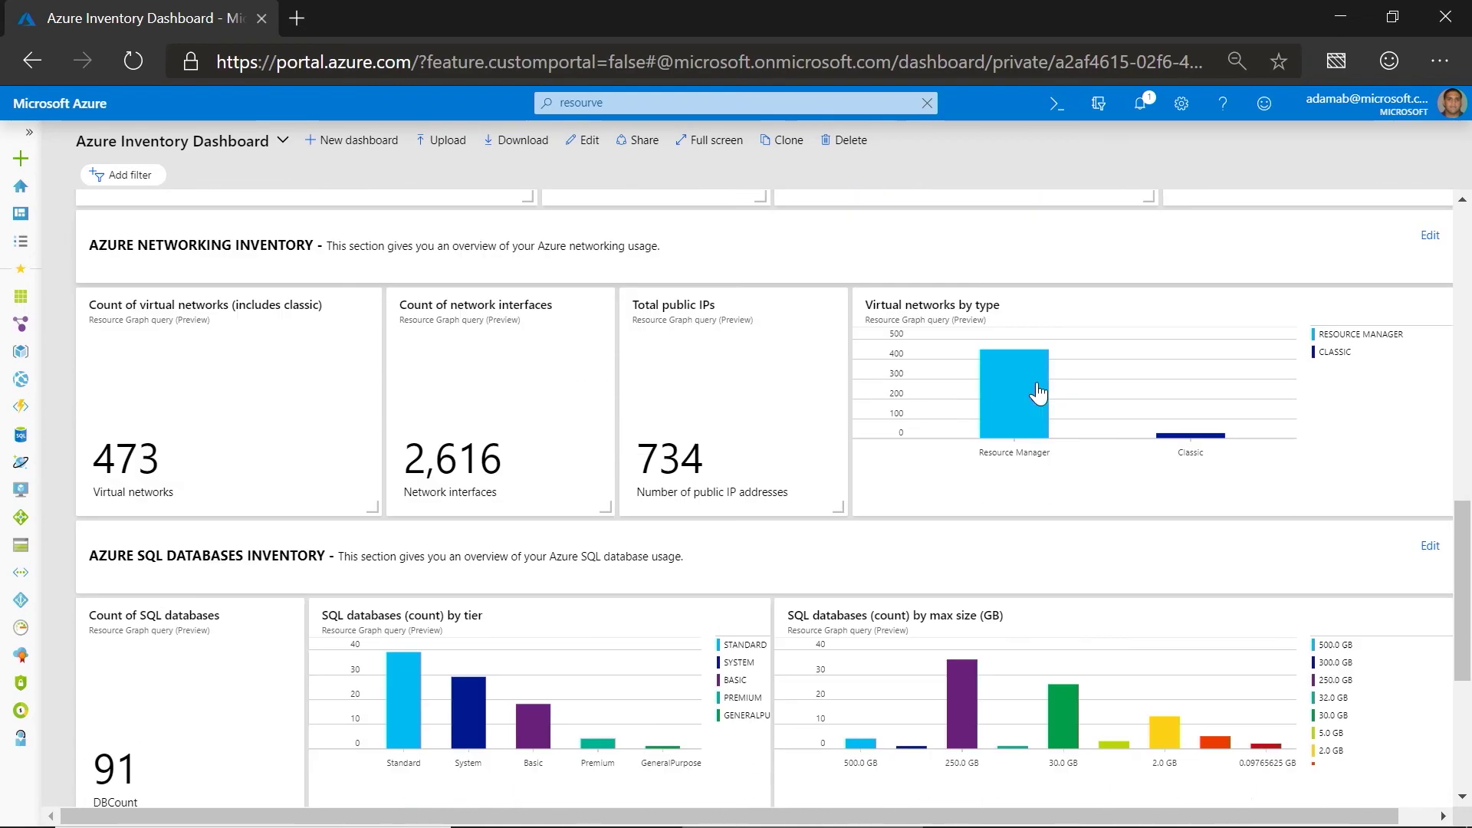
scroll(1037, 391, down, 4)
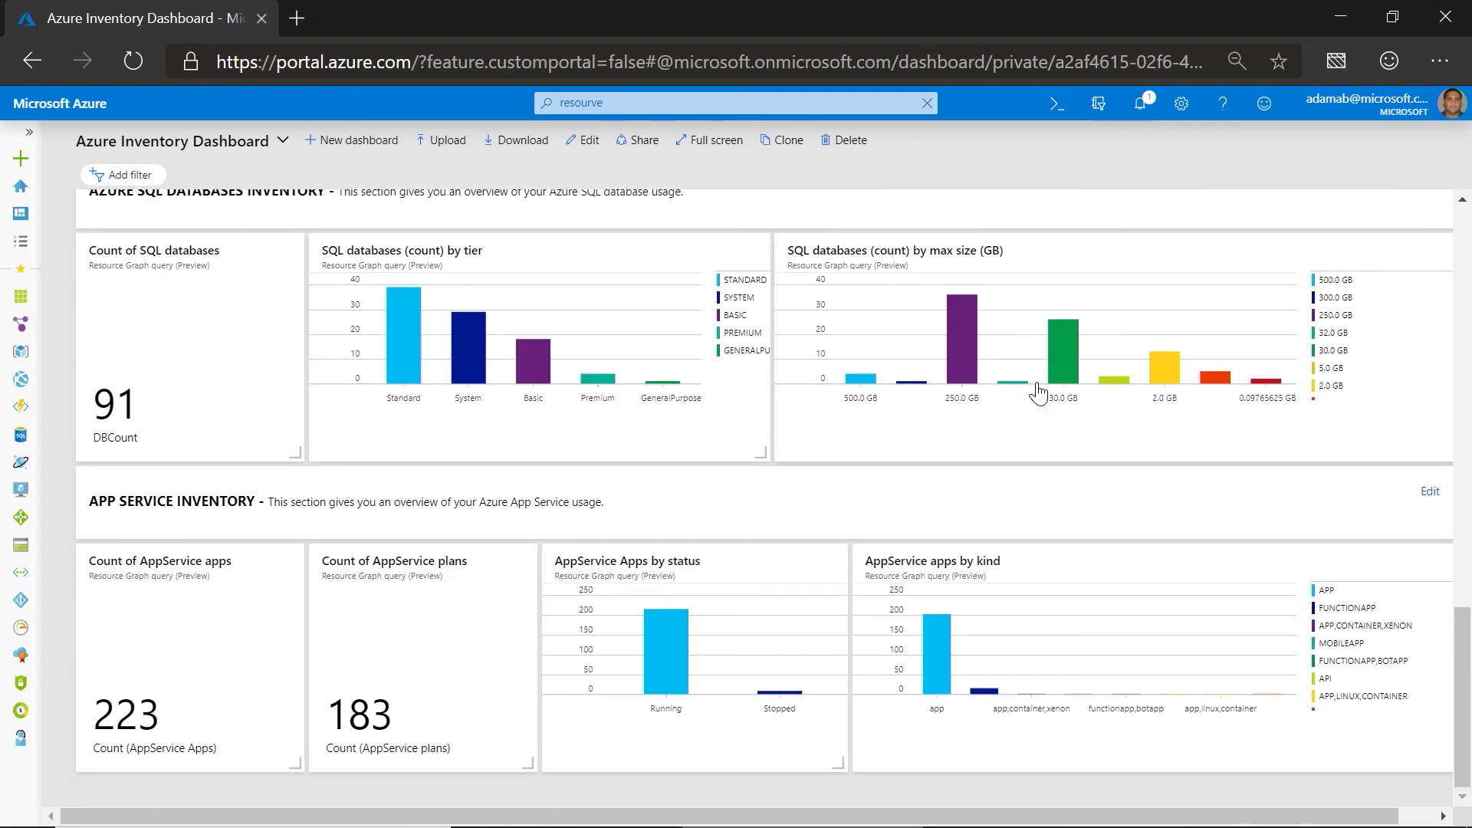
- Add a Subscription filter to the dashboard that limits its tiles to PLAYGROUND - IbizaFx One
scroll(745, 392, up, 10)
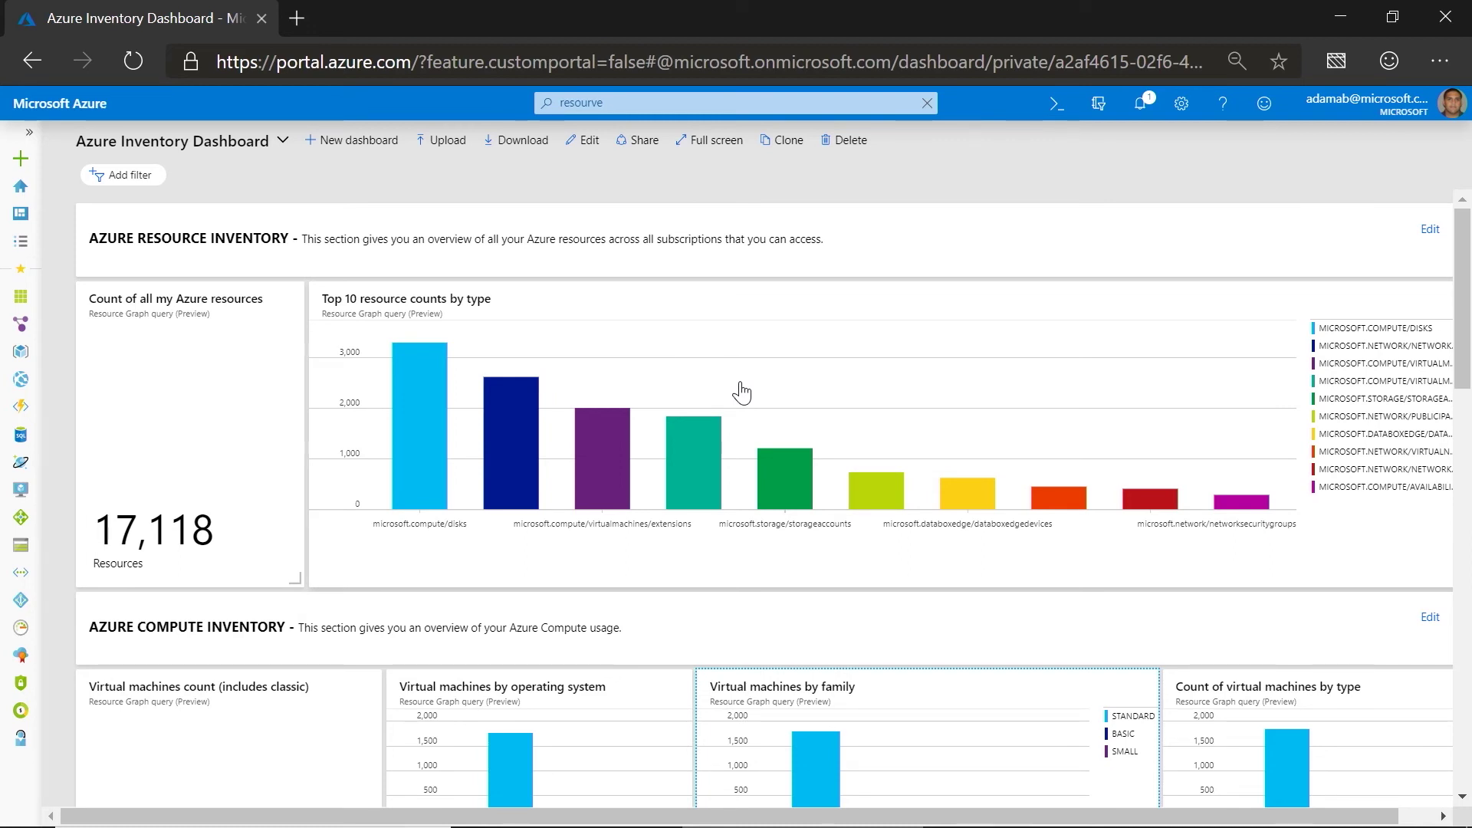
click(140, 180)
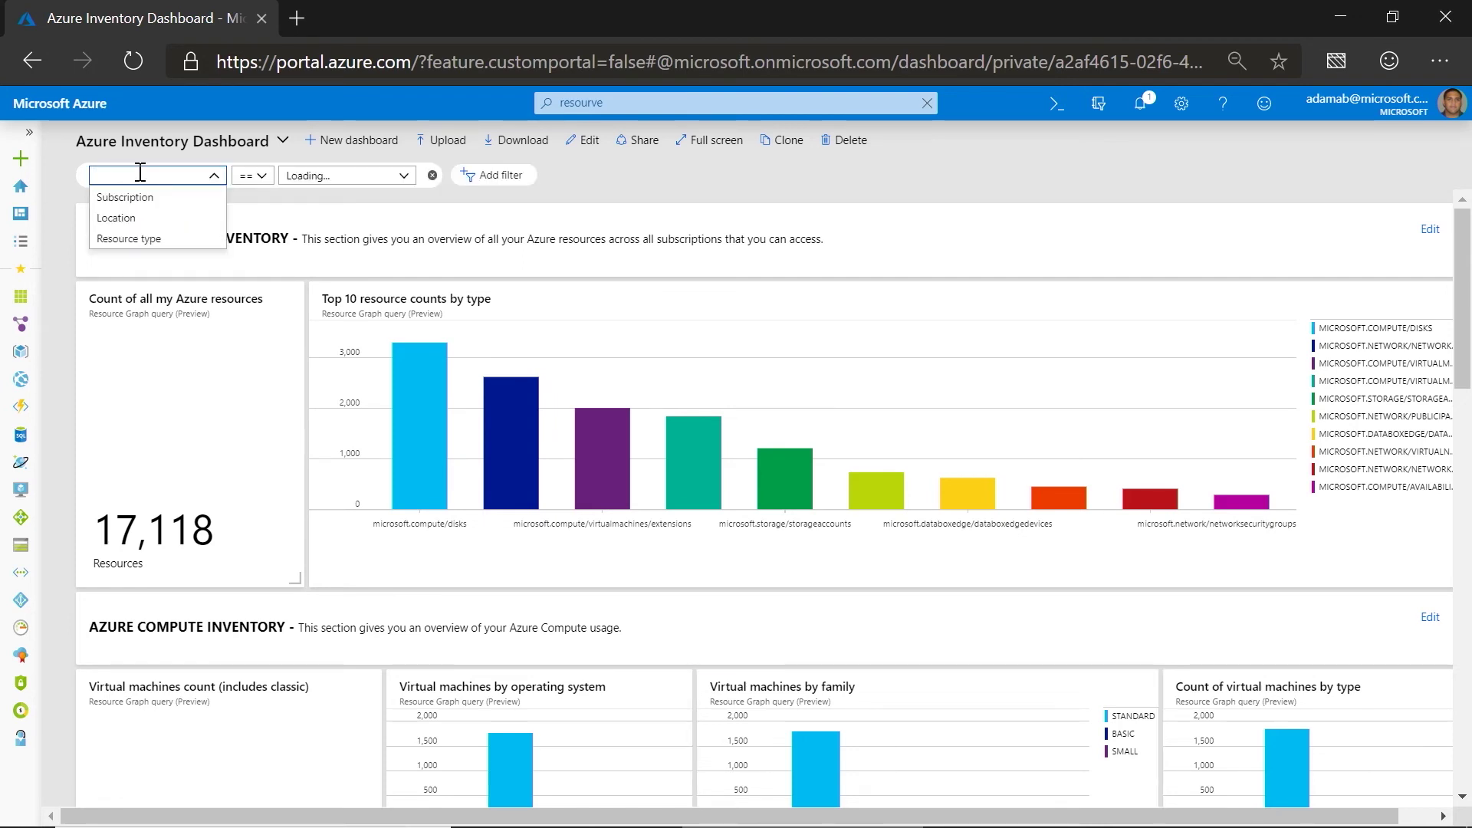
click(139, 201)
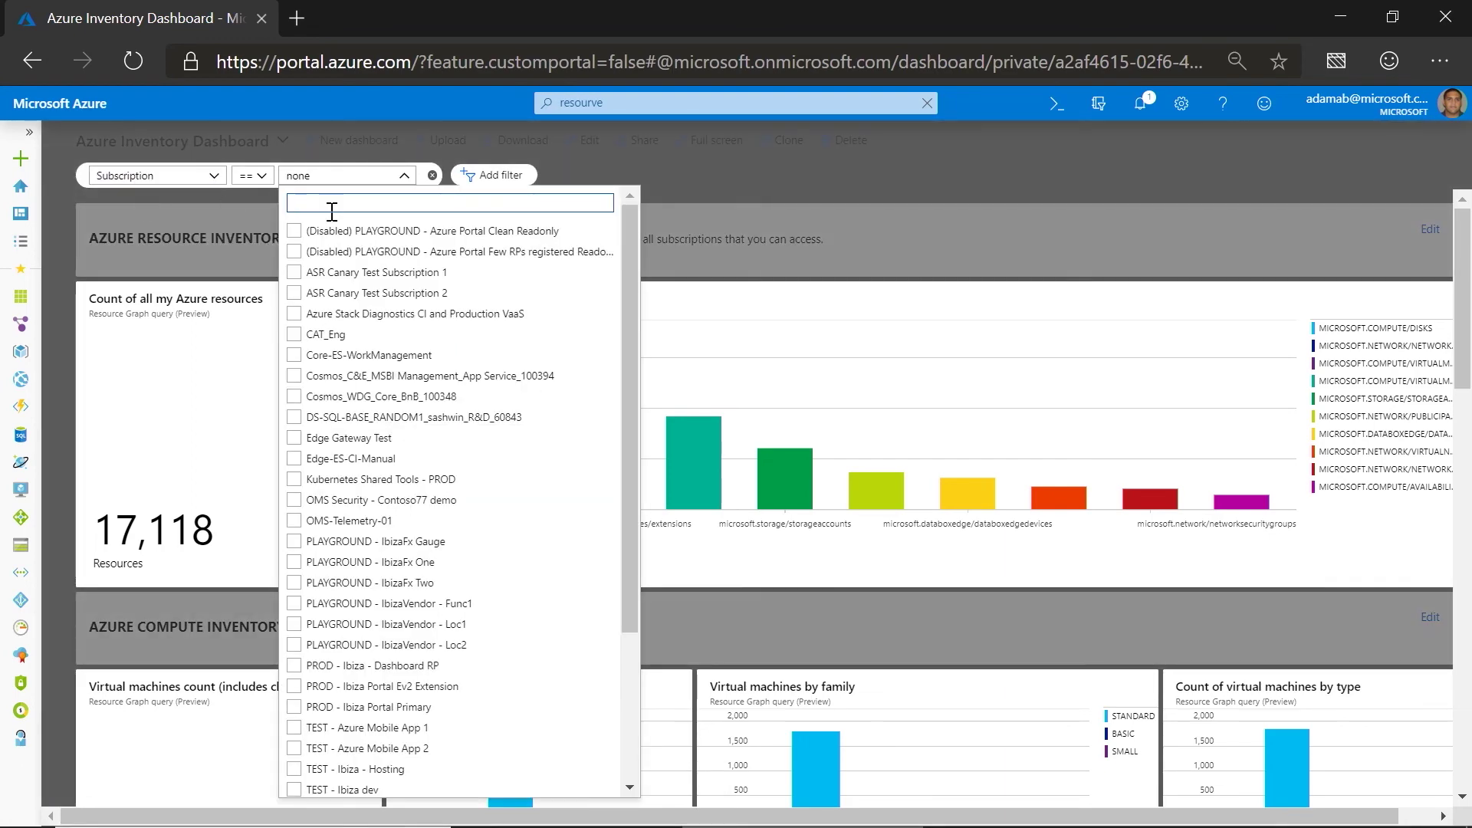
scroll(503, 383, down, 1)
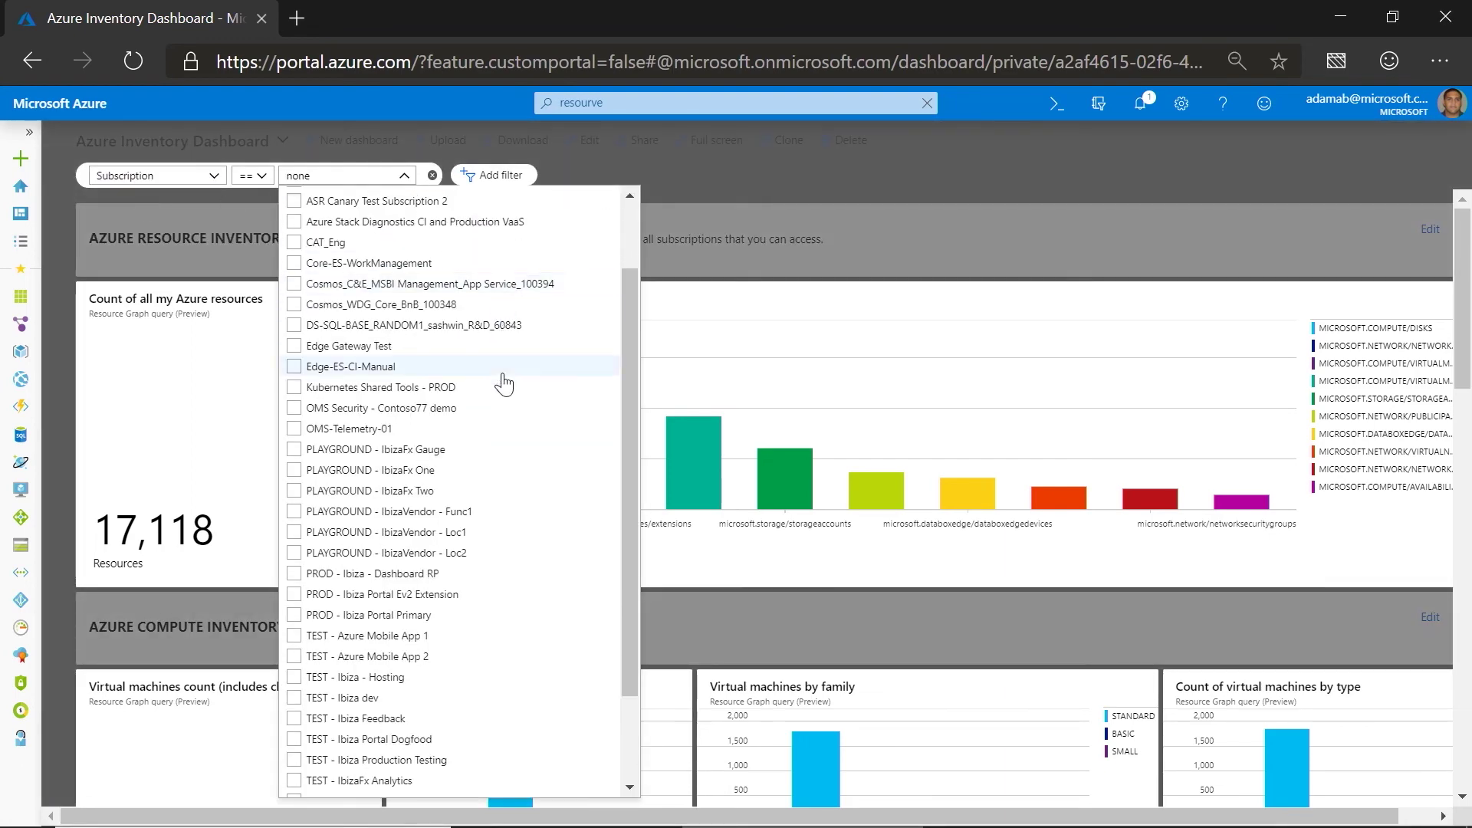
click(298, 471)
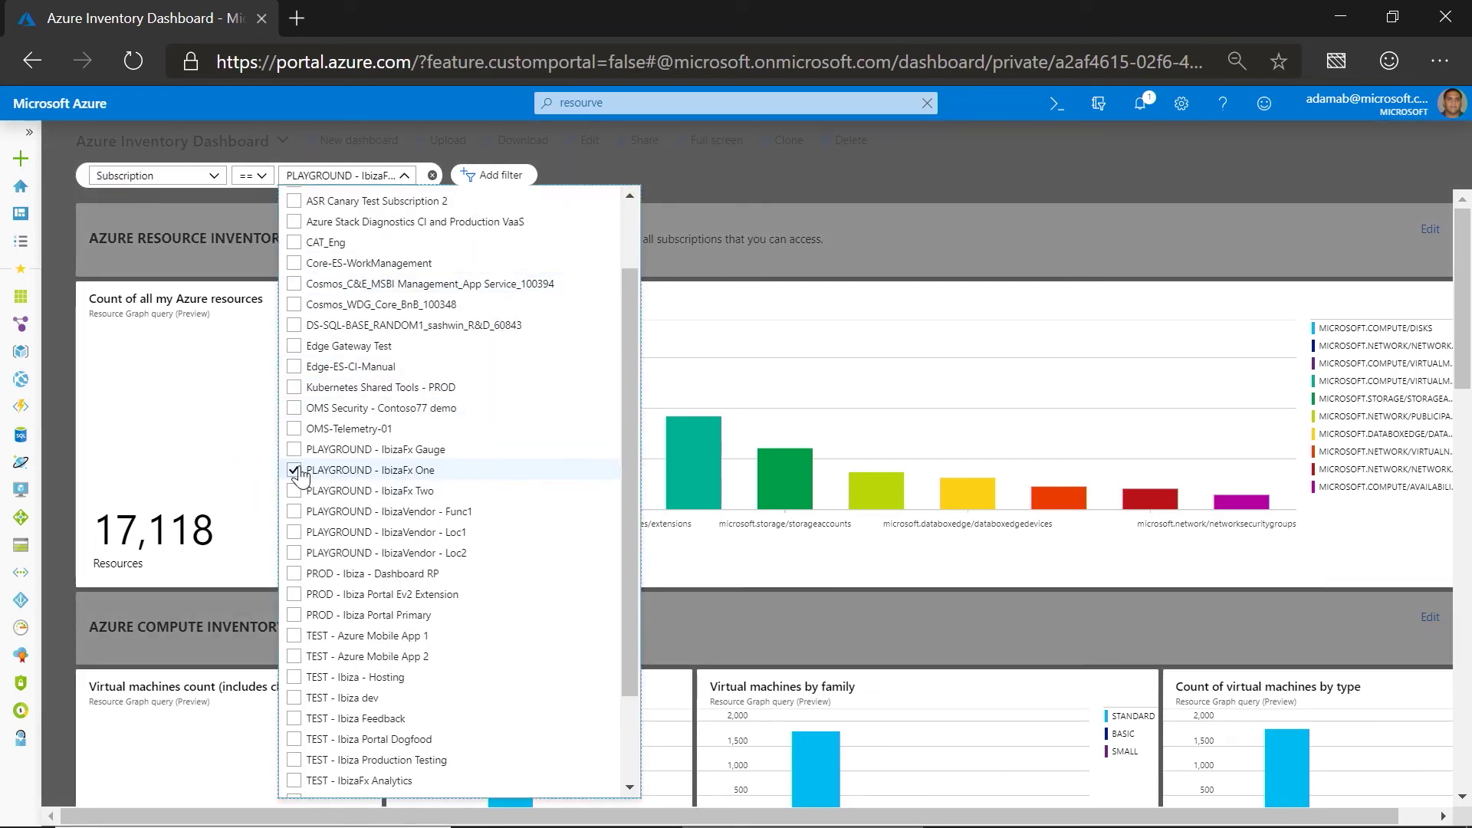
click(778, 181)
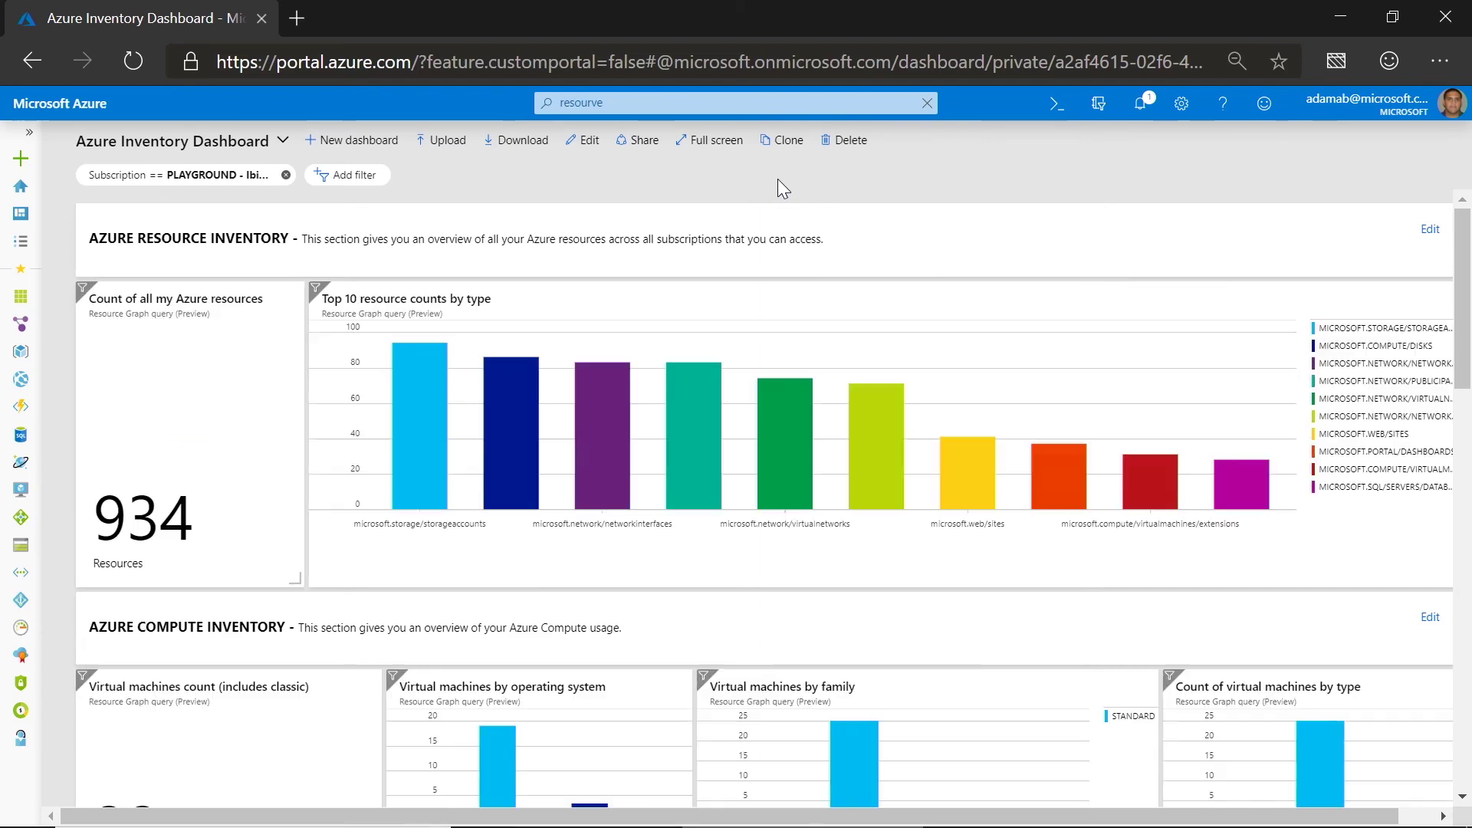